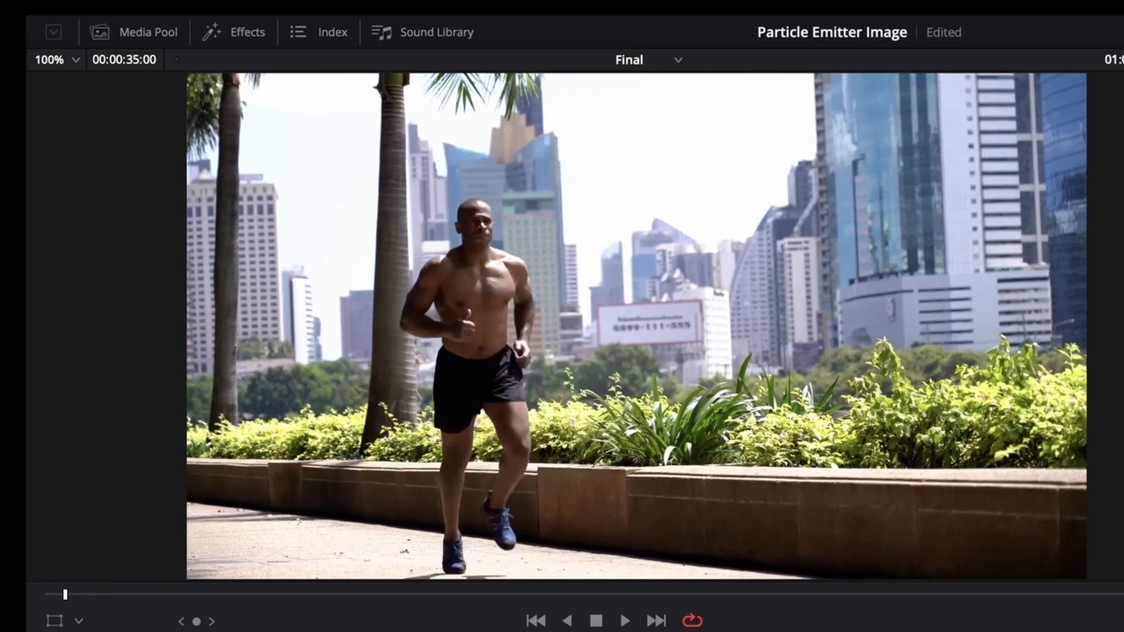
# - Split the RunningMan clip at 01:00:00:22 and turn its second part into a freeze frame
pyautogui.moveTo(65, 594); pyautogui.dragTo(89, 595)
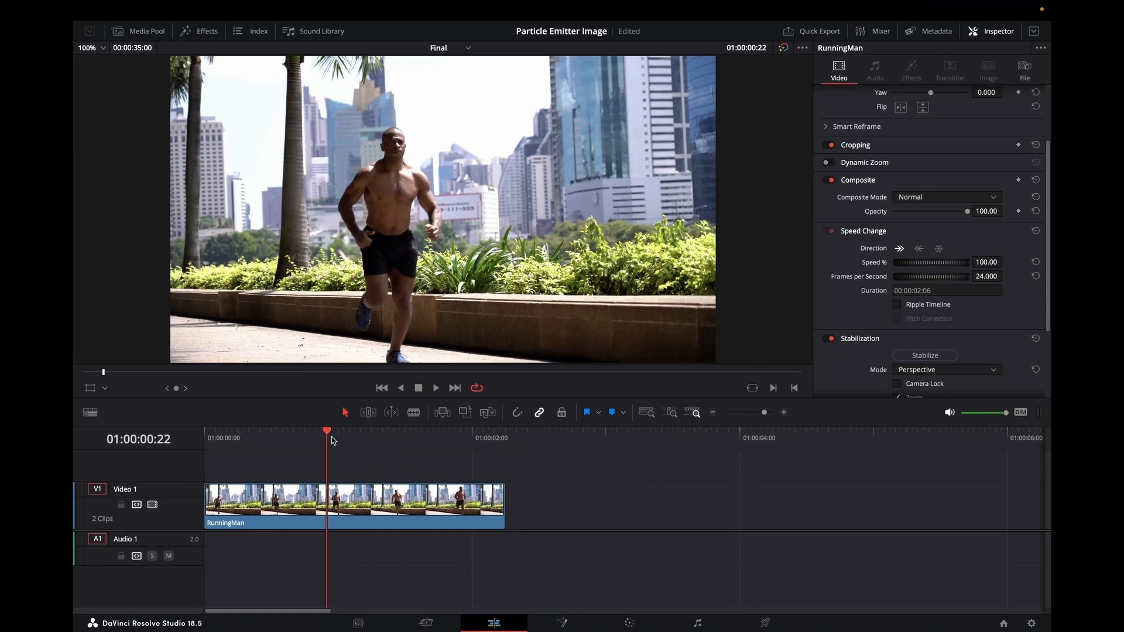
pyautogui.moveTo(328, 435); pyautogui.dragTo(329, 502)
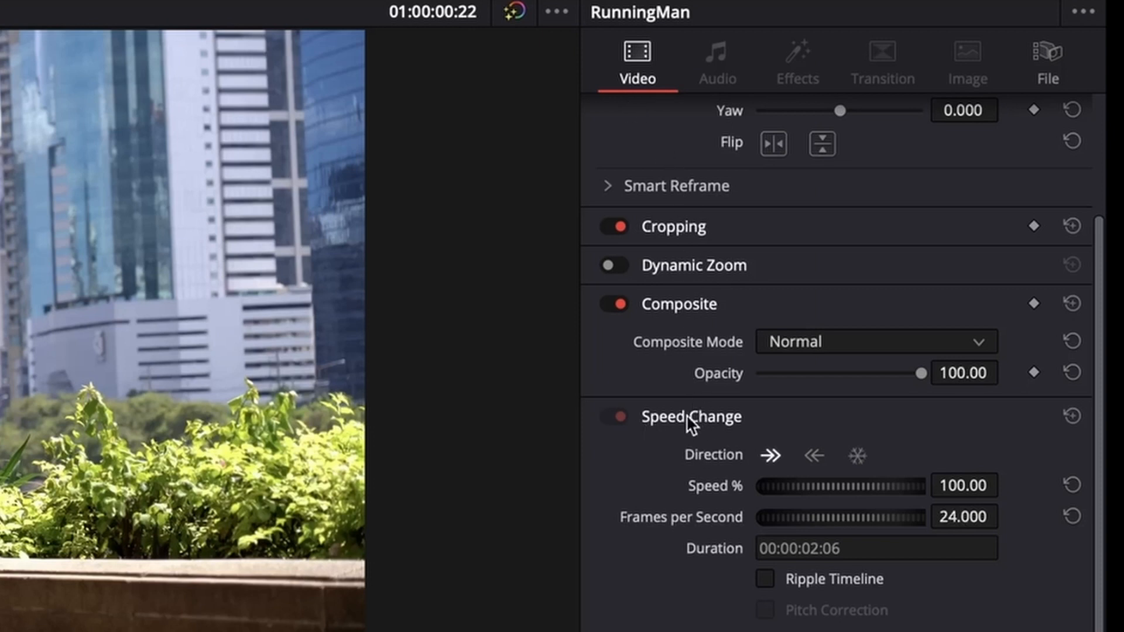
pyautogui.click(858, 456)
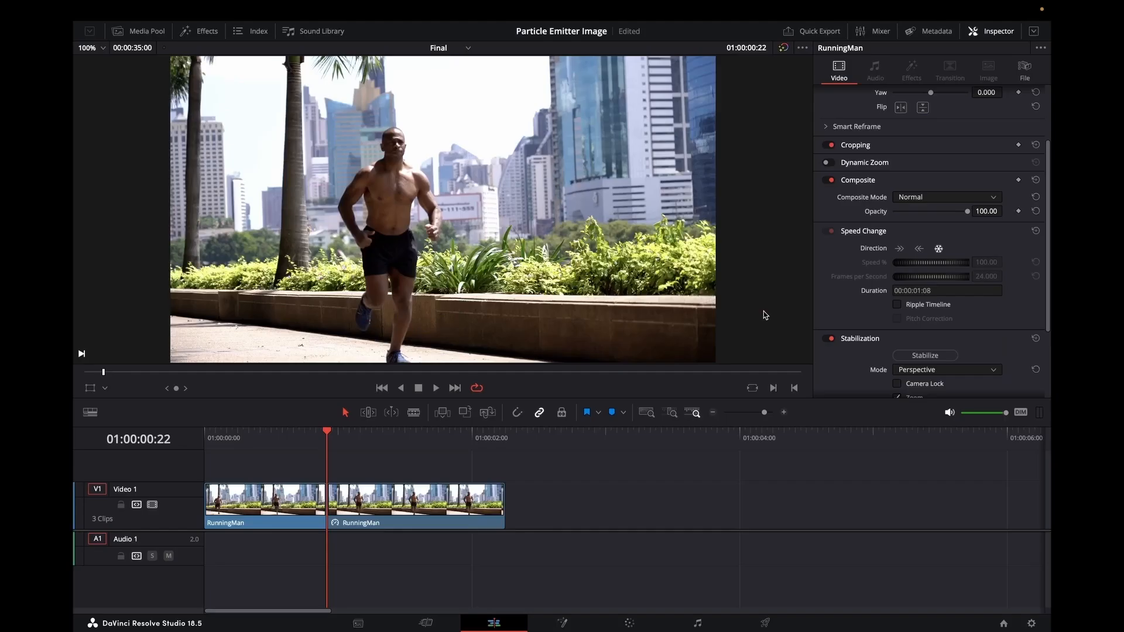
# - Select the frozen RunningMan clip at 01:00:01:11 and open it on the Fusion page
pyautogui.moveTo(328, 432); pyautogui.dragTo(399, 434)
pyautogui.click(439, 502)
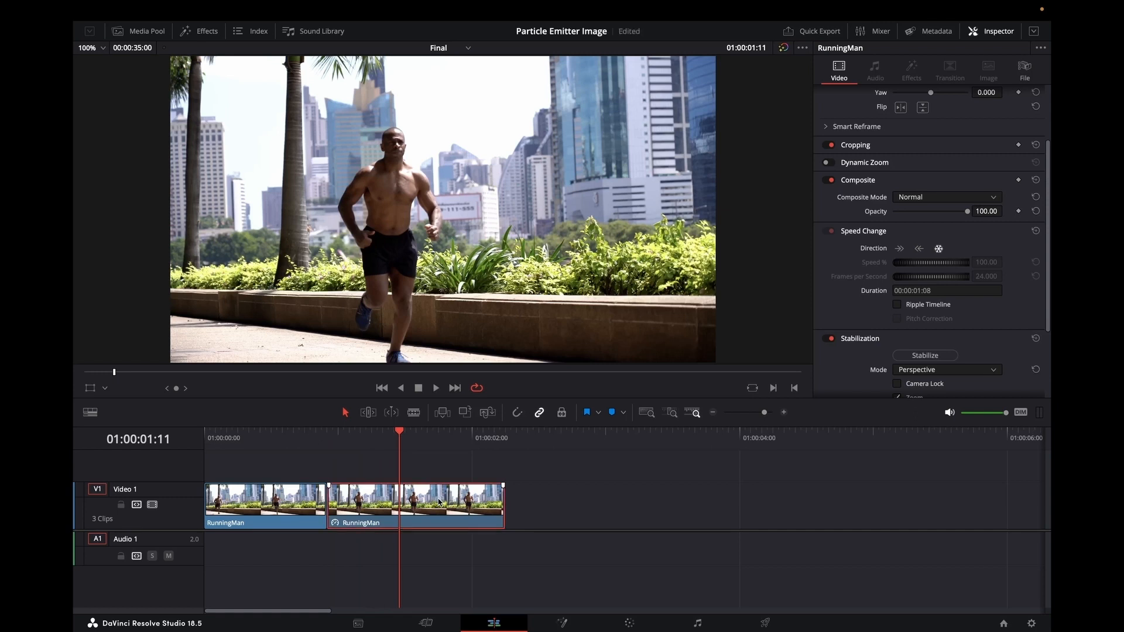
pyautogui.click(564, 624)
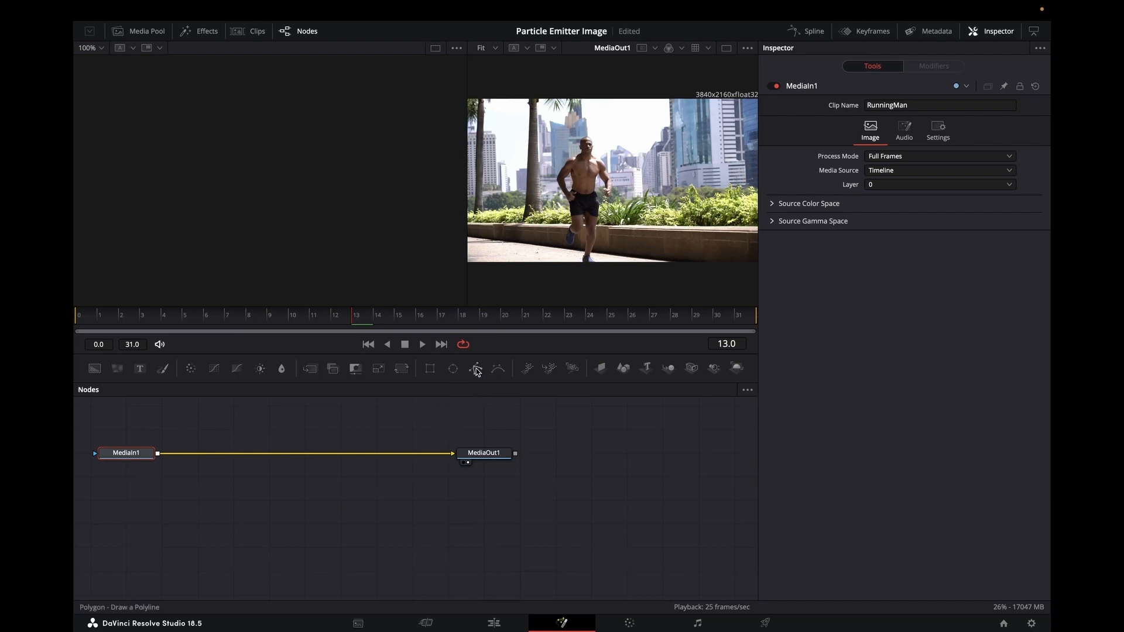
# - Add an unconnected Polygon node and draw a closed mask around the running man, from his front foot around the head and back
pyautogui.moveTo(475, 368); pyautogui.dragTo(287, 430)
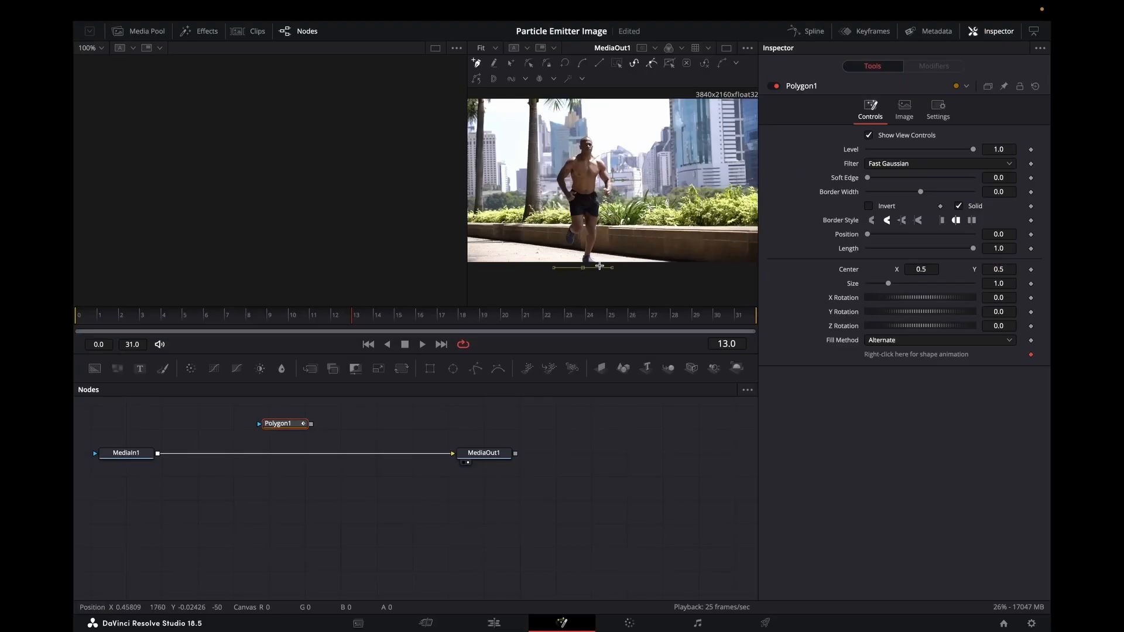
pyautogui.click(597, 258)
pyautogui.click(594, 256)
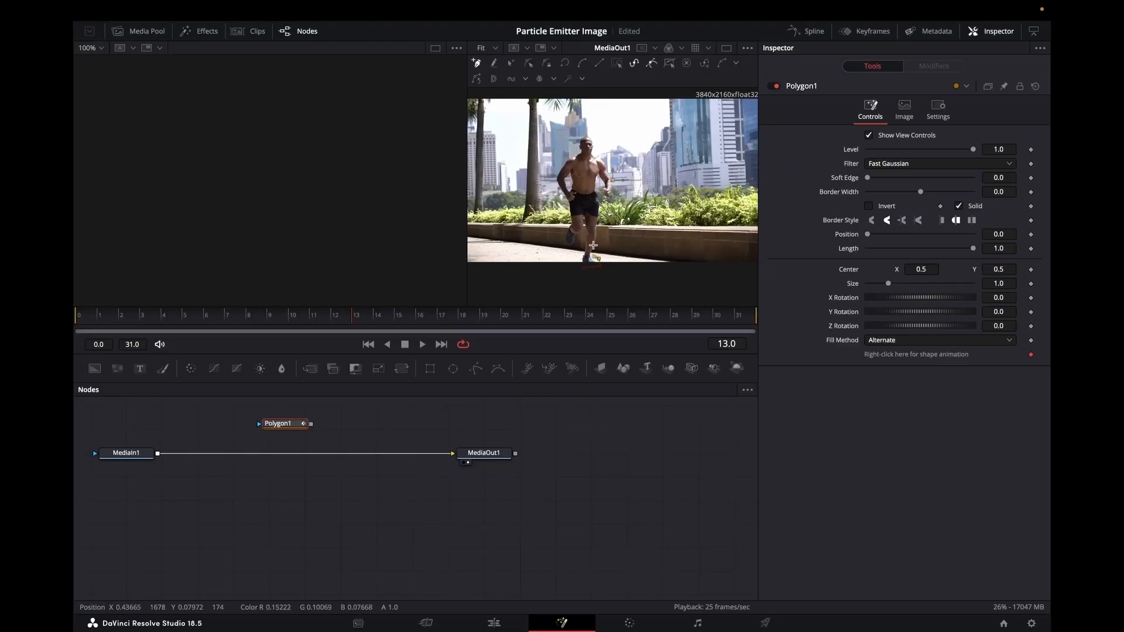
pyautogui.click(597, 241)
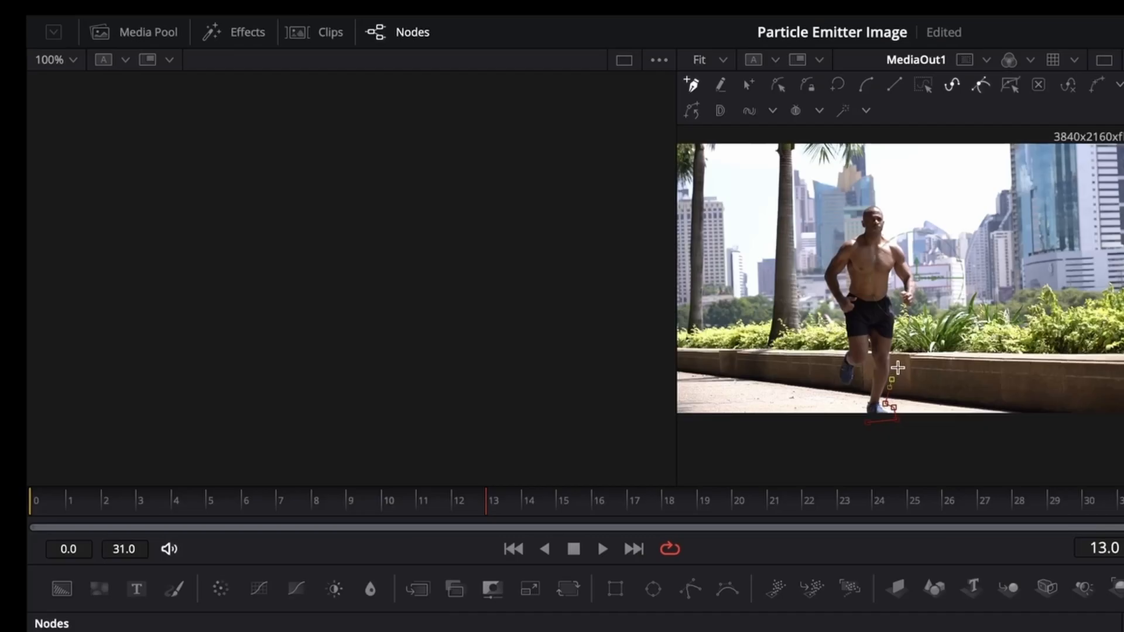
pyautogui.click(897, 367)
pyautogui.click(894, 361)
pyautogui.click(901, 322)
pyautogui.click(896, 308)
pyautogui.click(910, 308)
pyautogui.click(919, 297)
pyautogui.click(920, 278)
pyautogui.click(913, 264)
pyautogui.click(908, 248)
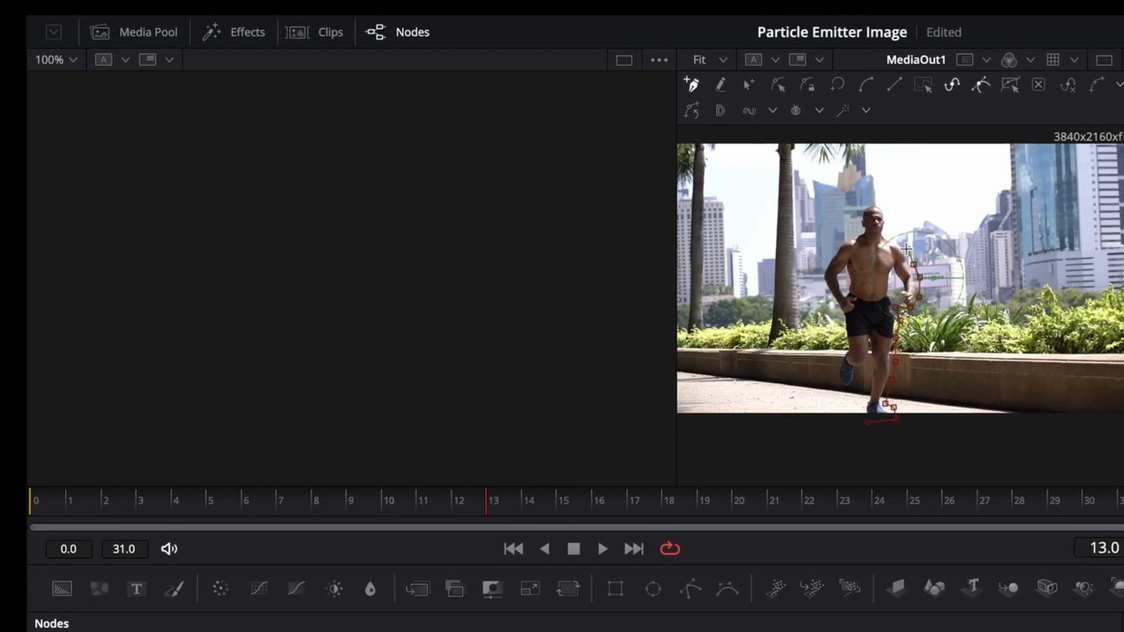
pyautogui.click(893, 238)
pyautogui.click(891, 223)
pyautogui.click(888, 210)
pyautogui.click(867, 202)
pyautogui.click(859, 211)
pyautogui.click(859, 226)
pyautogui.click(851, 234)
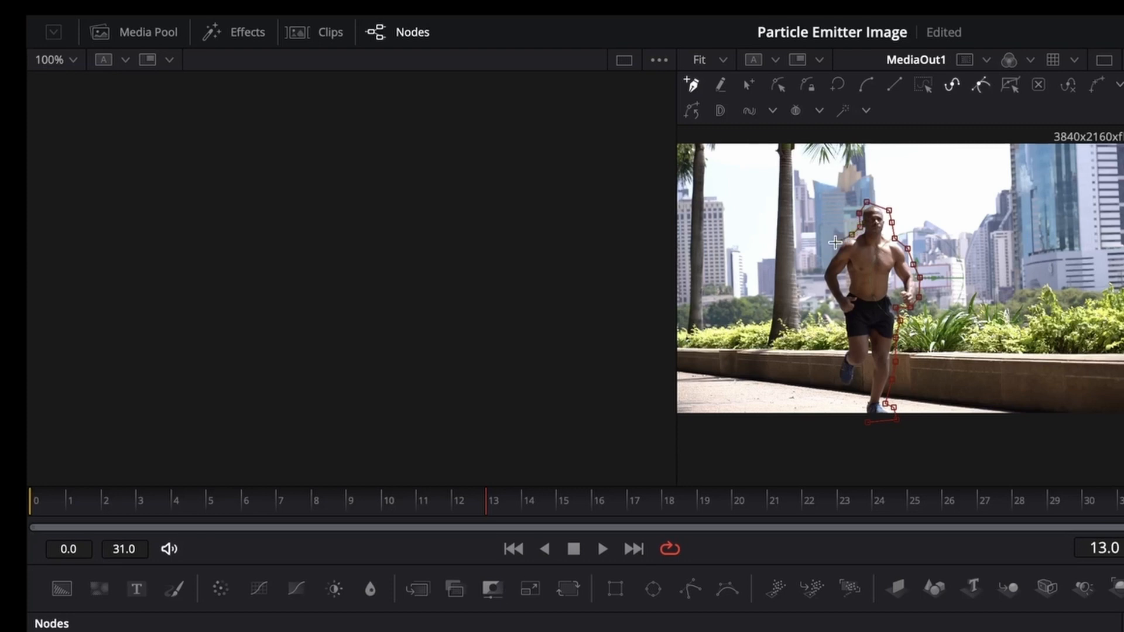
pyautogui.click(835, 242)
pyautogui.click(831, 256)
pyautogui.click(823, 276)
pyautogui.click(830, 296)
pyautogui.click(840, 320)
pyautogui.click(837, 363)
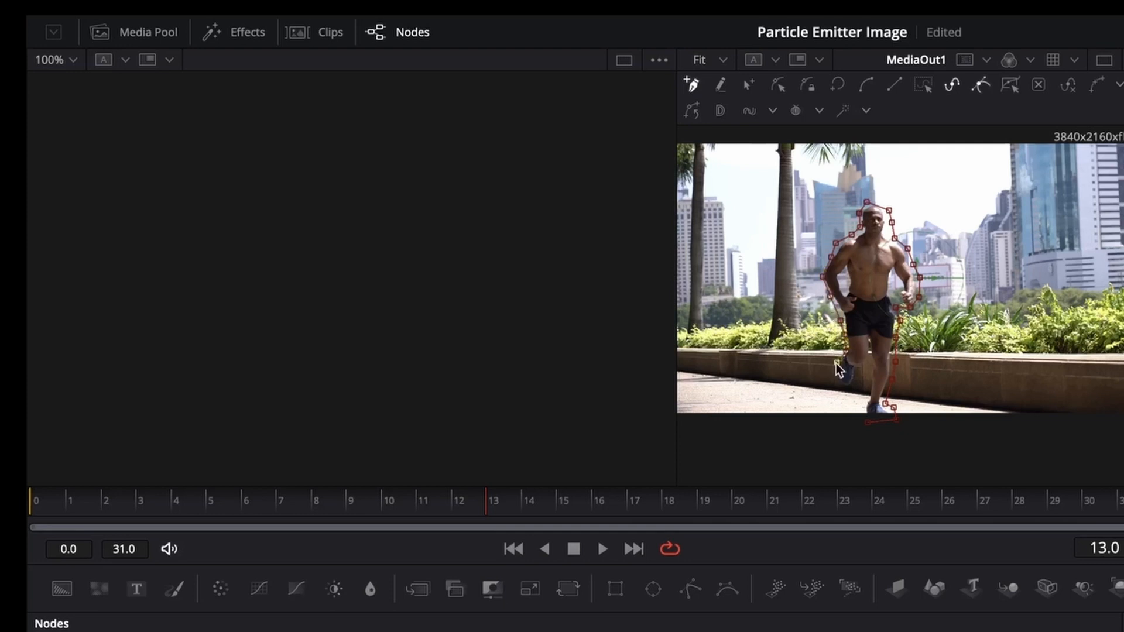
pyautogui.click(840, 389)
pyautogui.click(853, 397)
pyautogui.click(862, 402)
pyautogui.click(867, 422)
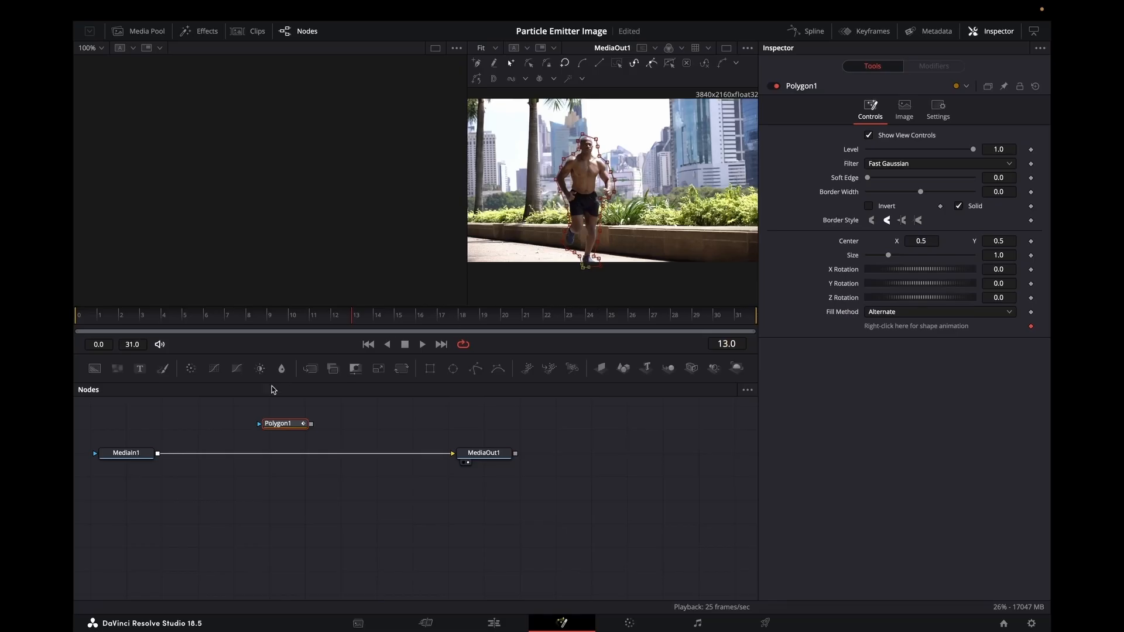
# - Insert a Matte Control node after MediaIn1 and add a second, unconnected Matte Control node below it
pyautogui.click(139, 459)
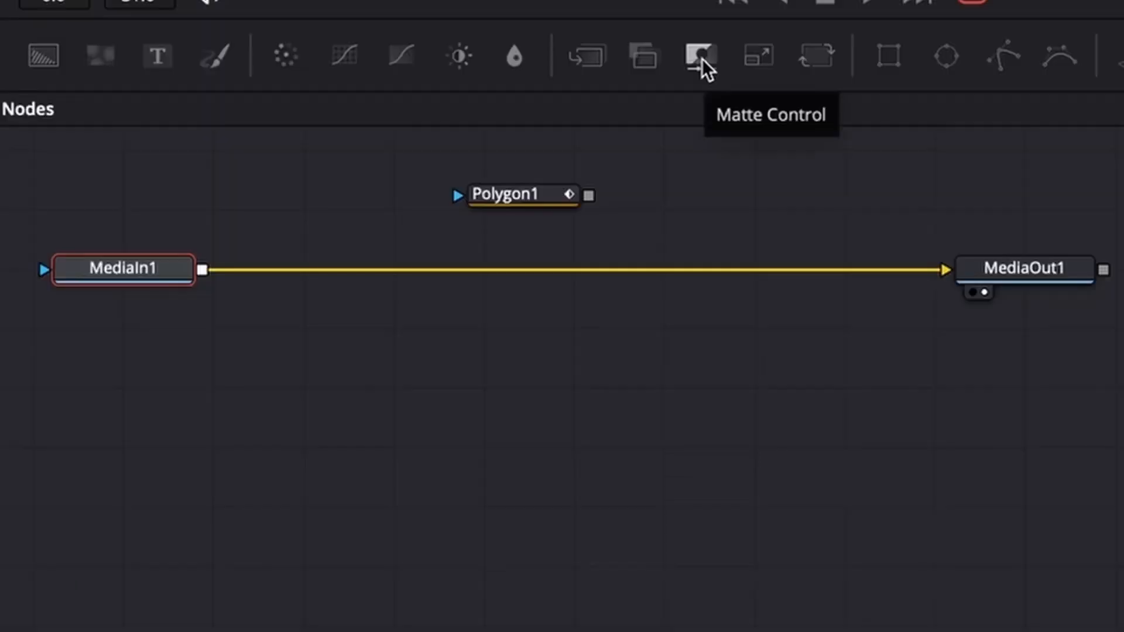
pyautogui.click(357, 372)
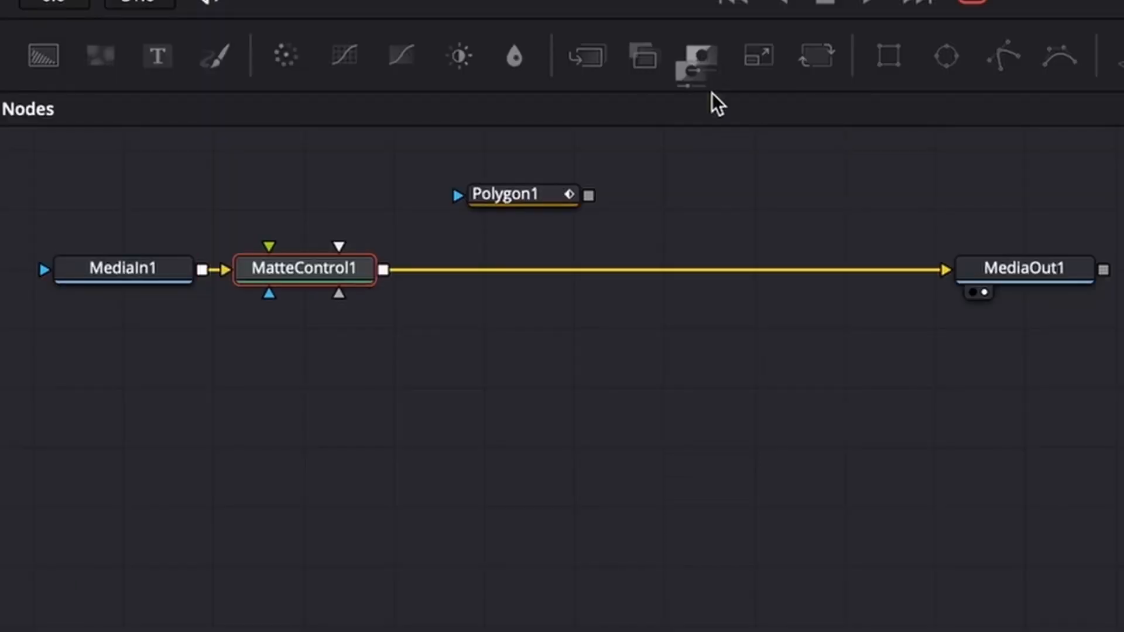
pyautogui.moveTo(712, 92); pyautogui.dragTo(299, 384)
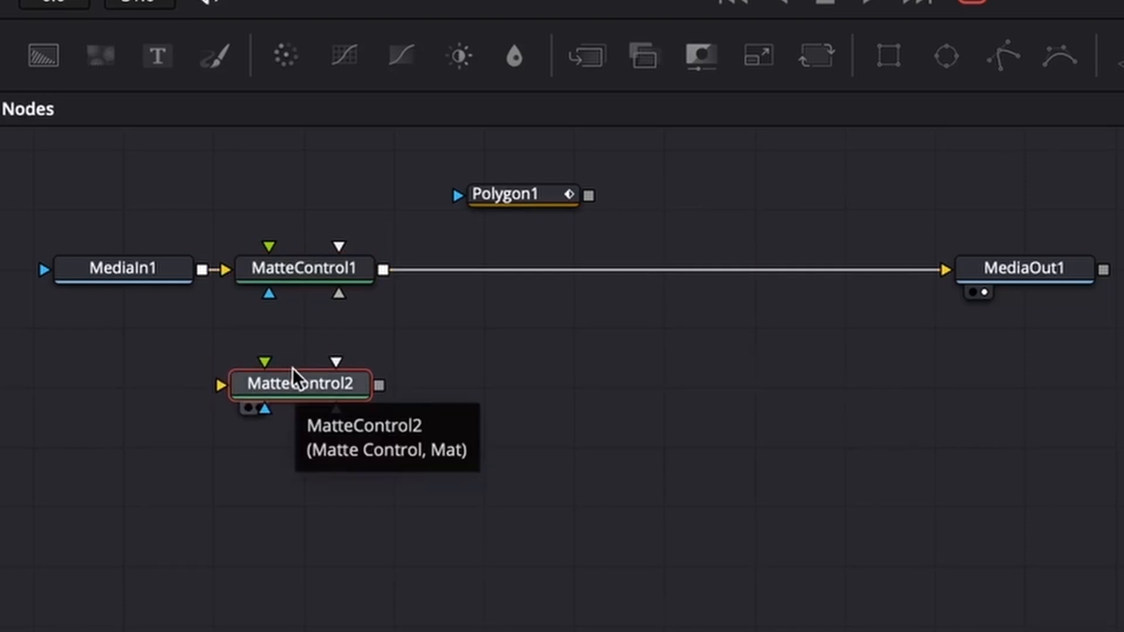
# - Connect Polygon1 to the garbage matte inputs of both MatteControl1 and MatteControl2
pyautogui.click(521, 199)
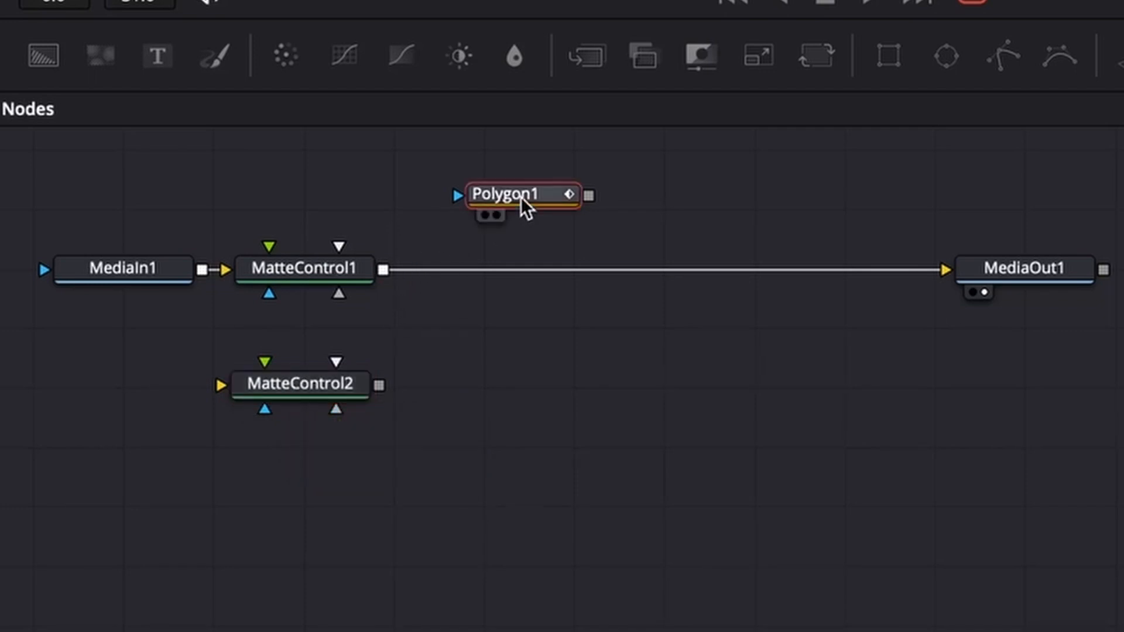
pyautogui.moveTo(589, 195); pyautogui.dragTo(338, 290)
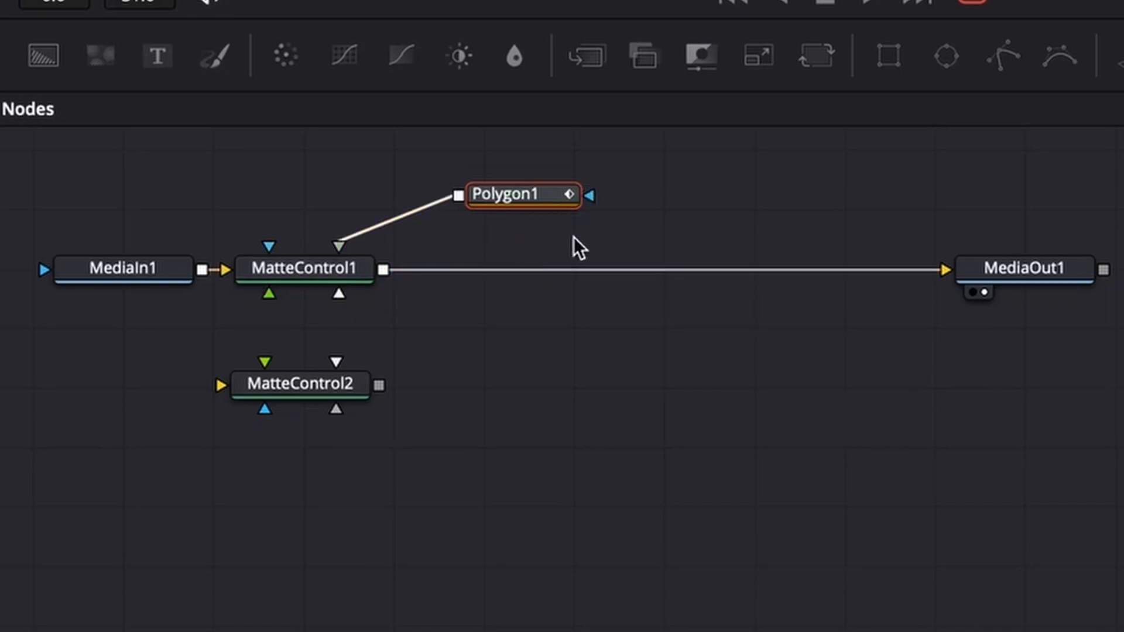
pyautogui.moveTo(459, 195); pyautogui.dragTo(337, 405)
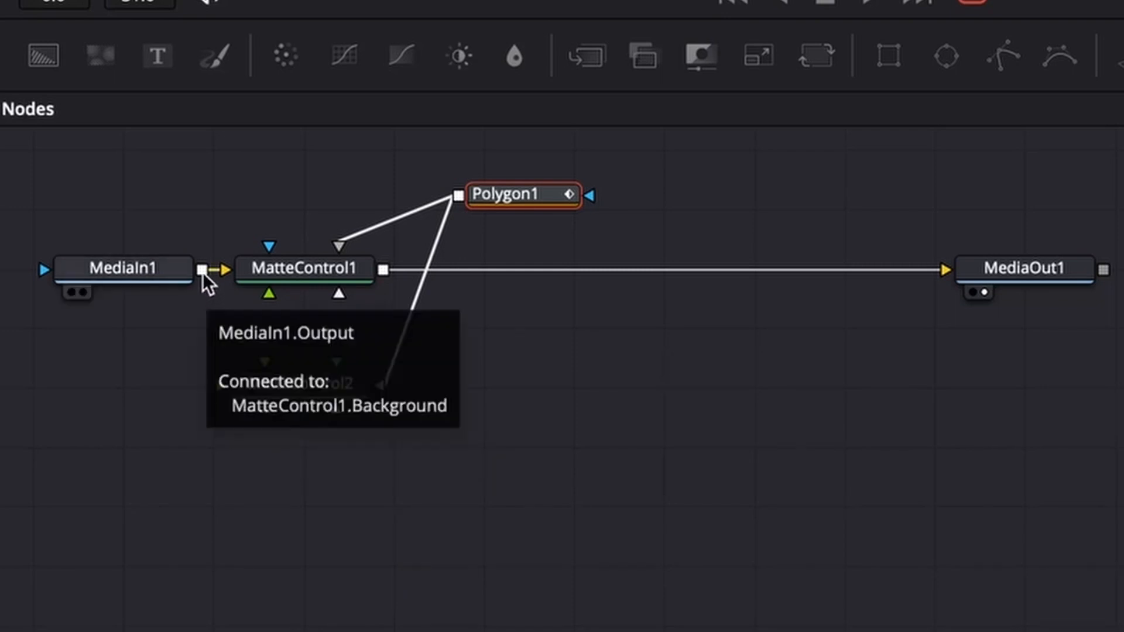
# - Feed MediaIn1 into the background of MatteControl2 and merge MatteControl2's output over MatteControl1
pyautogui.moveTo(203, 269); pyautogui.dragTo(387, 268)
pyautogui.moveTo(472, 389); pyautogui.dragTo(569, 269)
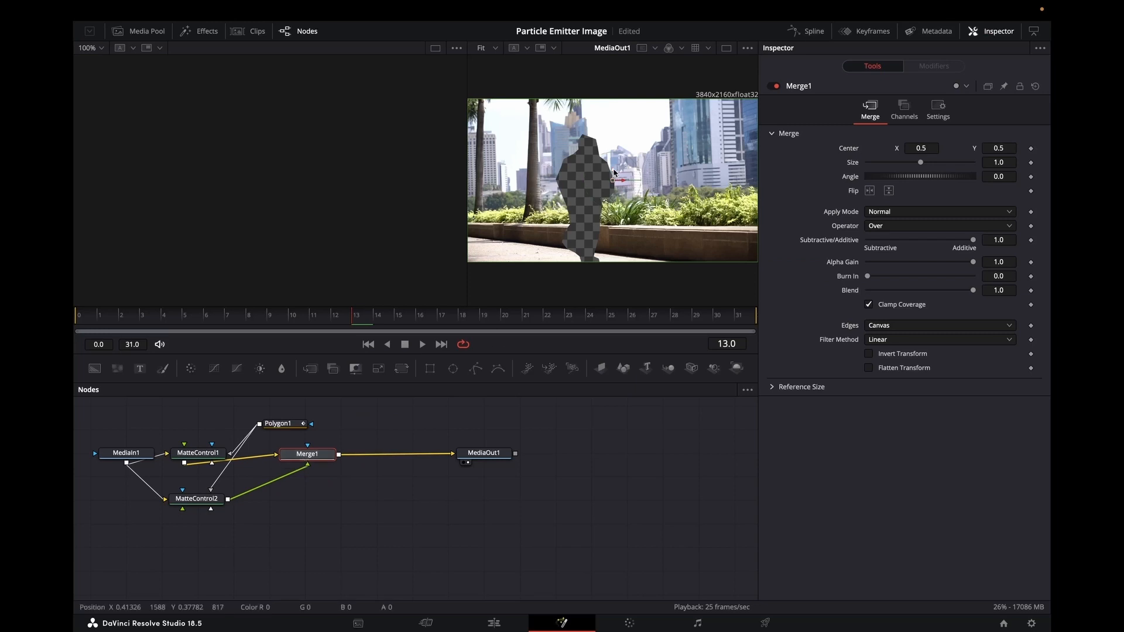
# - Invert the garbage matte of MatteControl2
pyautogui.click(219, 496)
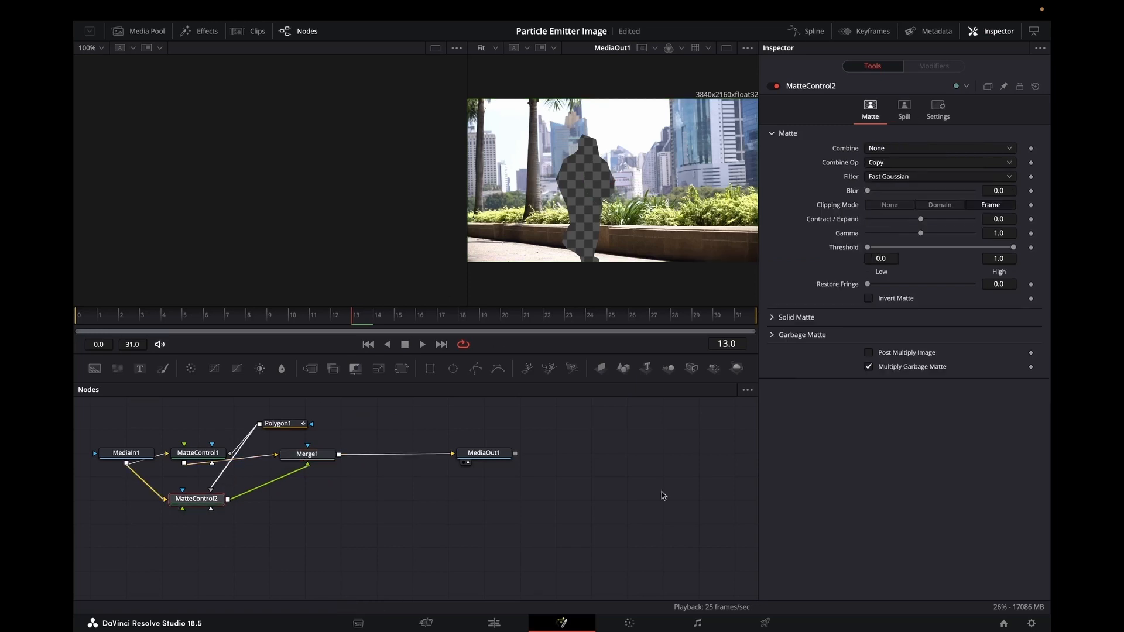
pyautogui.click(772, 335)
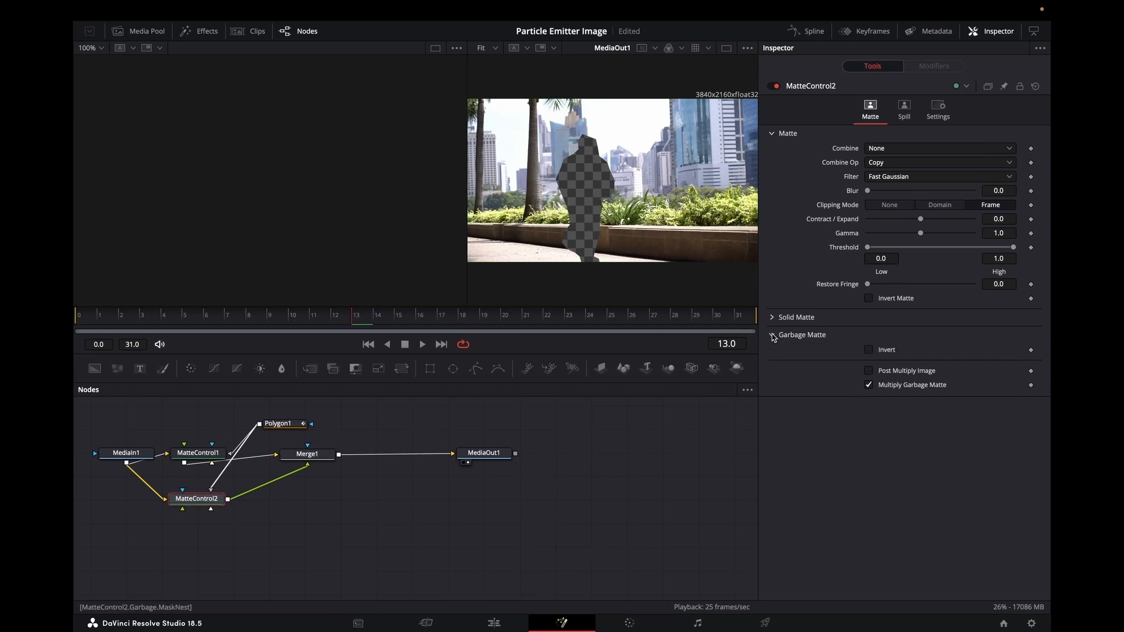
pyautogui.click(868, 351)
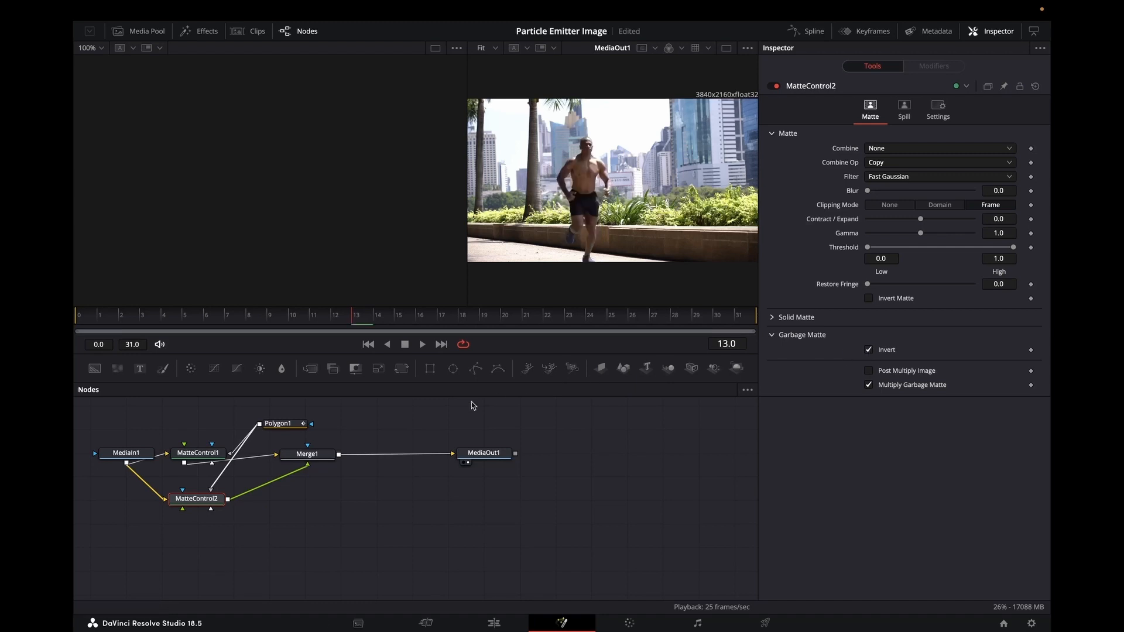
# - Shift the runner in Merge1 to check his separation from the background, and reset the merge centre
pyautogui.click(325, 455)
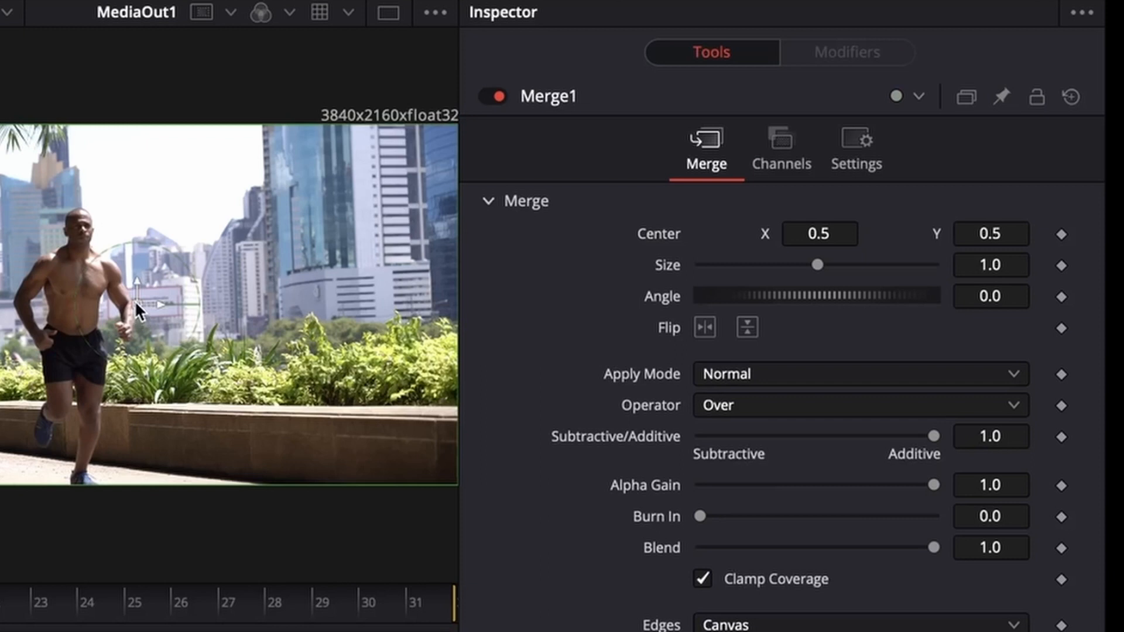
pyautogui.moveTo(134, 300); pyautogui.dragTo(193, 307)
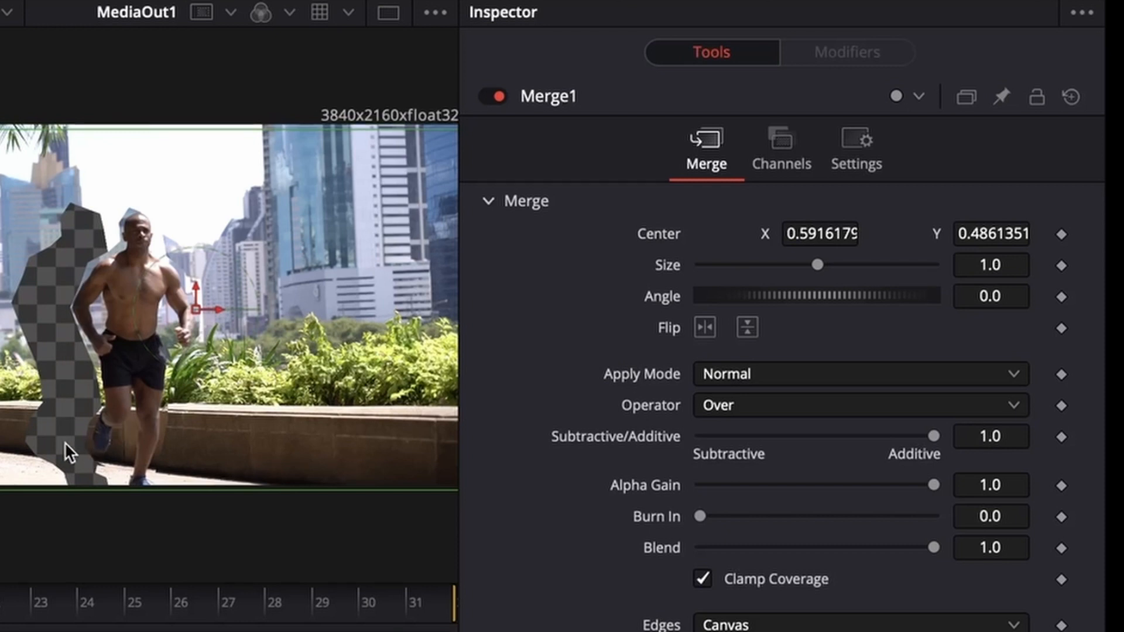
pyautogui.doubleClick(650, 237)
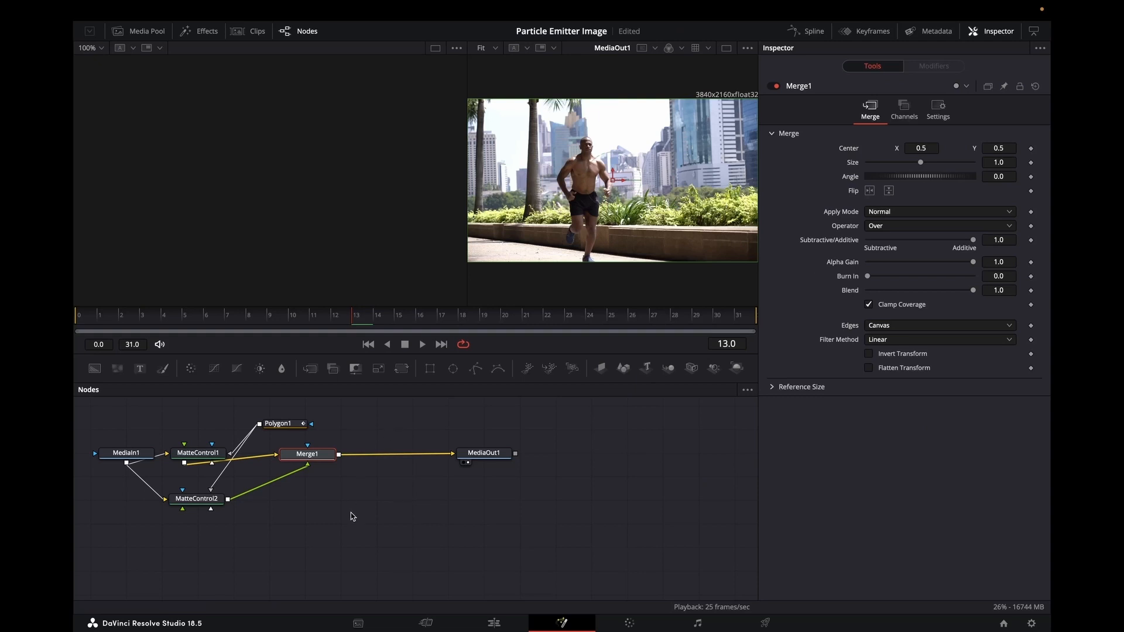
# - Add a pImageEmitter node and detach it from the main flow, placing it below Merge1
pyautogui.hotkey('shift', 'space')
pyautogui.write('pl')
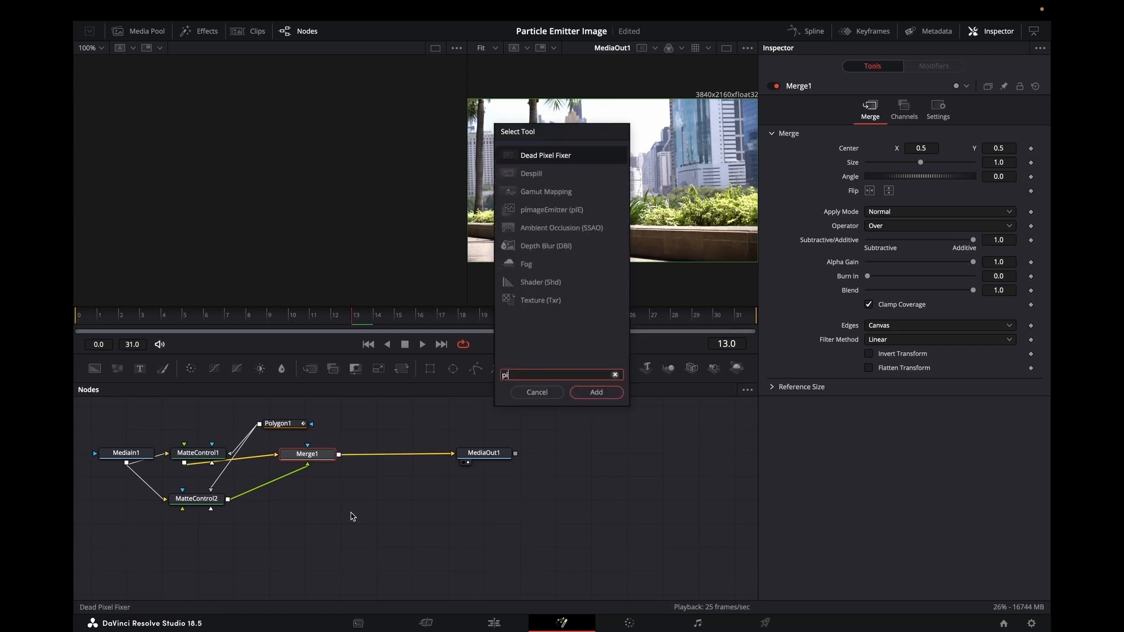
pyautogui.click(548, 212)
pyautogui.click(609, 392)
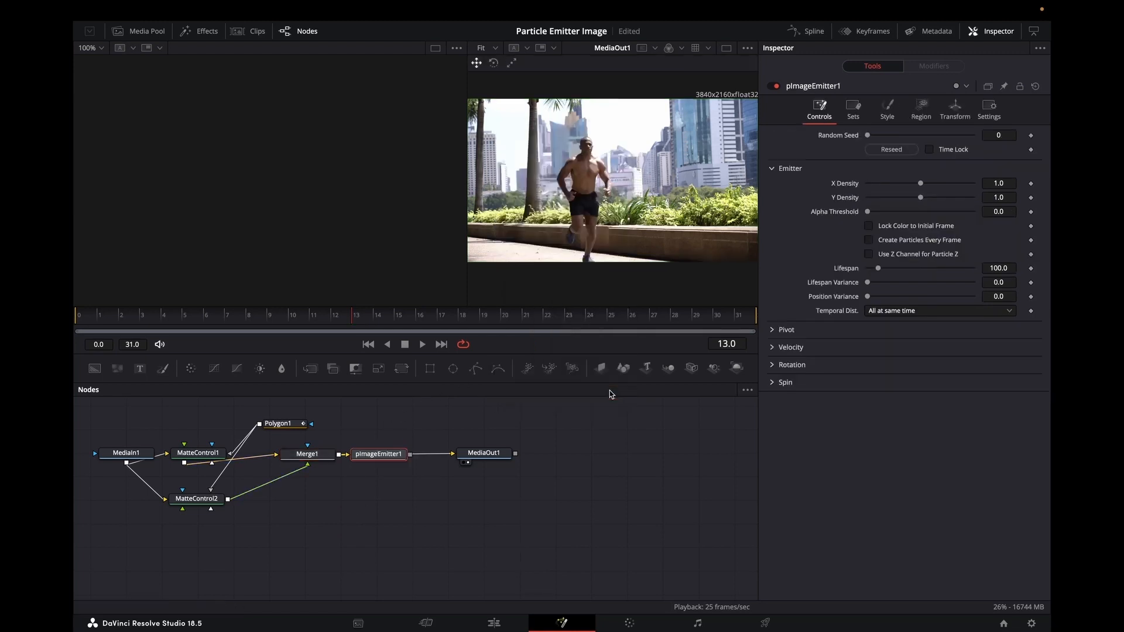
pyautogui.moveTo(366, 460); pyautogui.dragTo(341, 528)
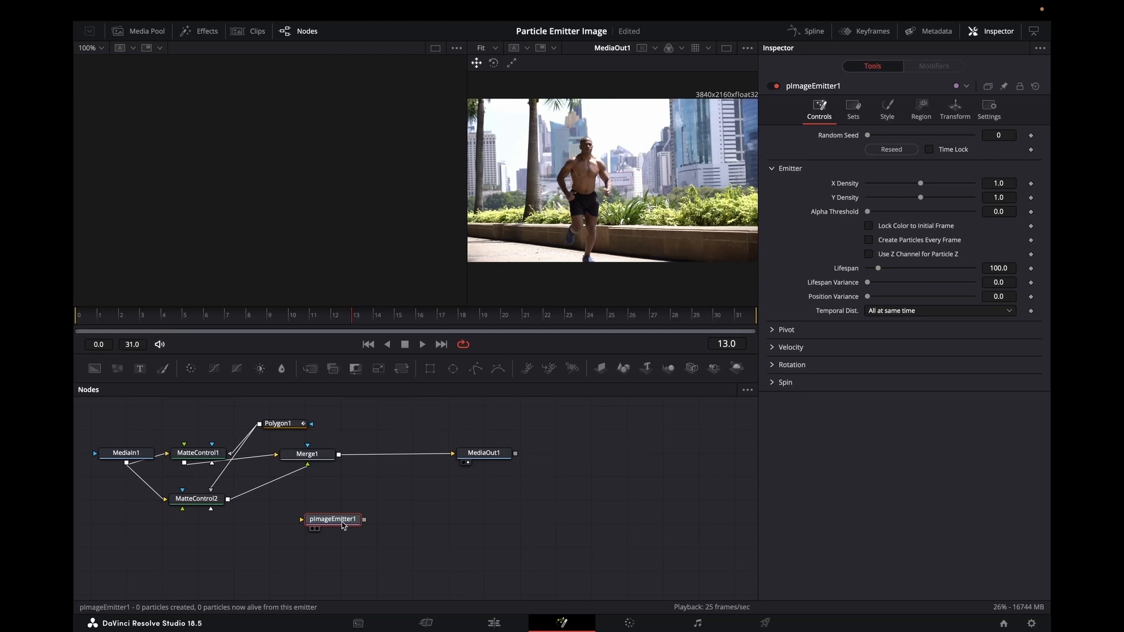
# - Add a pRender node connected after pImageEmitter1 and move it further along to leave space between them
pyautogui.hotkey('shift', 'space')
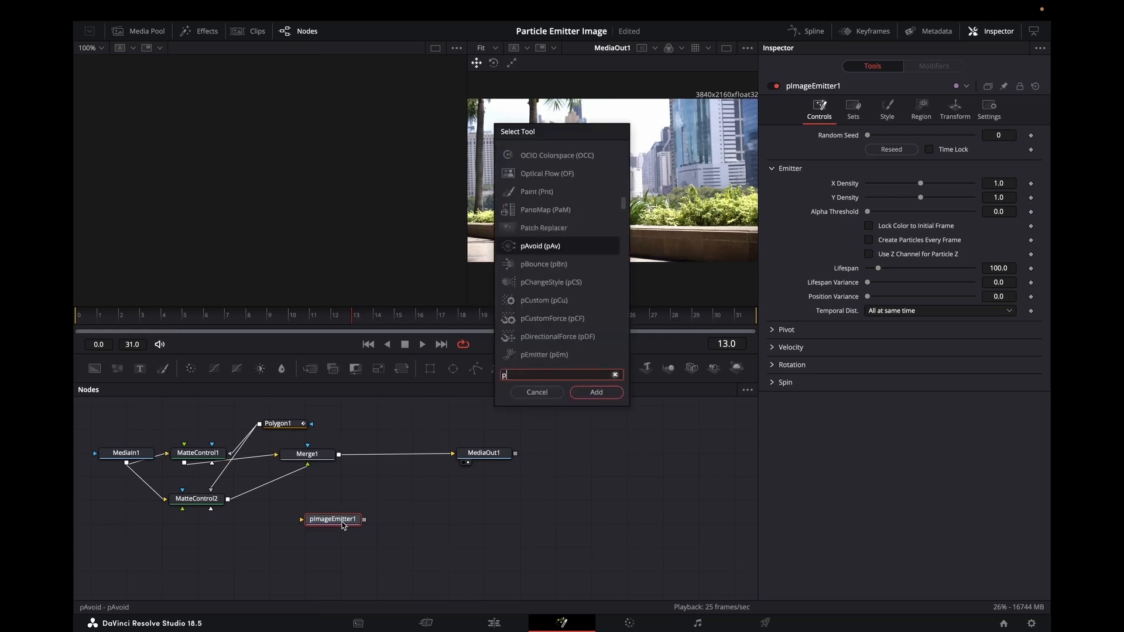
pyautogui.write('pr')
pyautogui.click(594, 391)
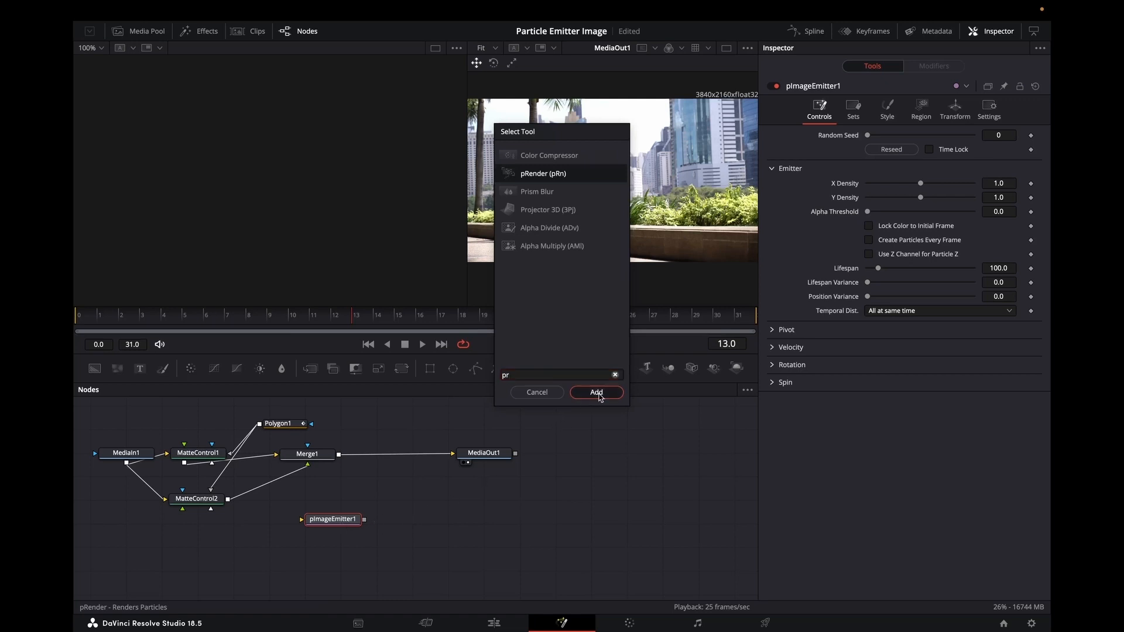
pyautogui.moveTo(382, 523); pyautogui.dragTo(450, 518)
# - Insert a pTurbulence node between pImageEmitter1 and pRender1
pyautogui.click(336, 523)
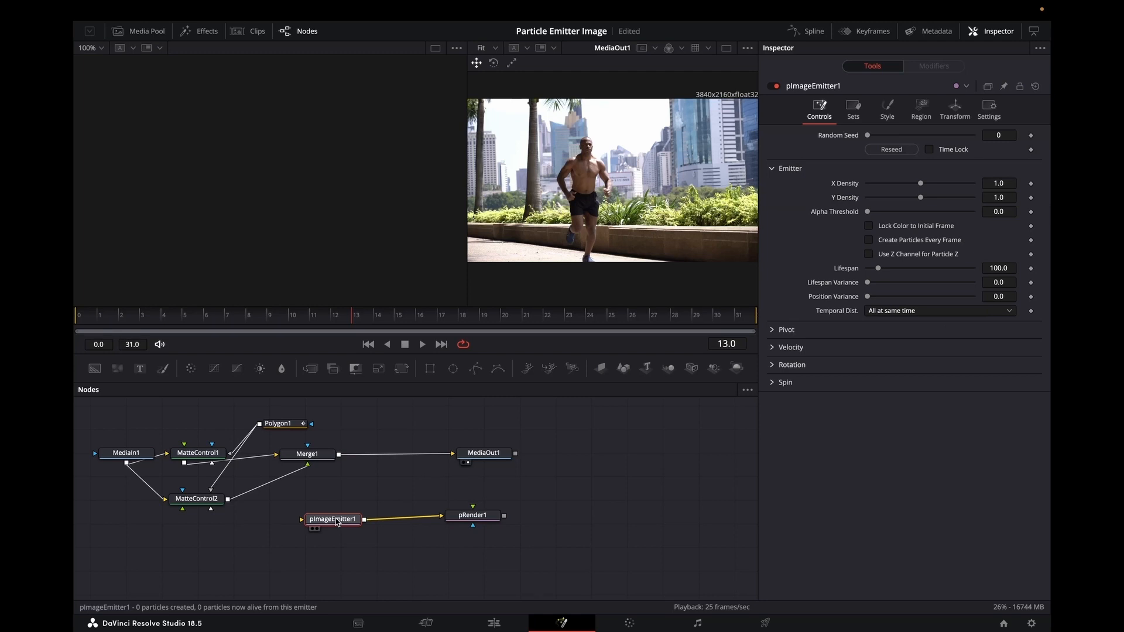
pyautogui.hotkey('shift', 'space')
pyautogui.write('pt')
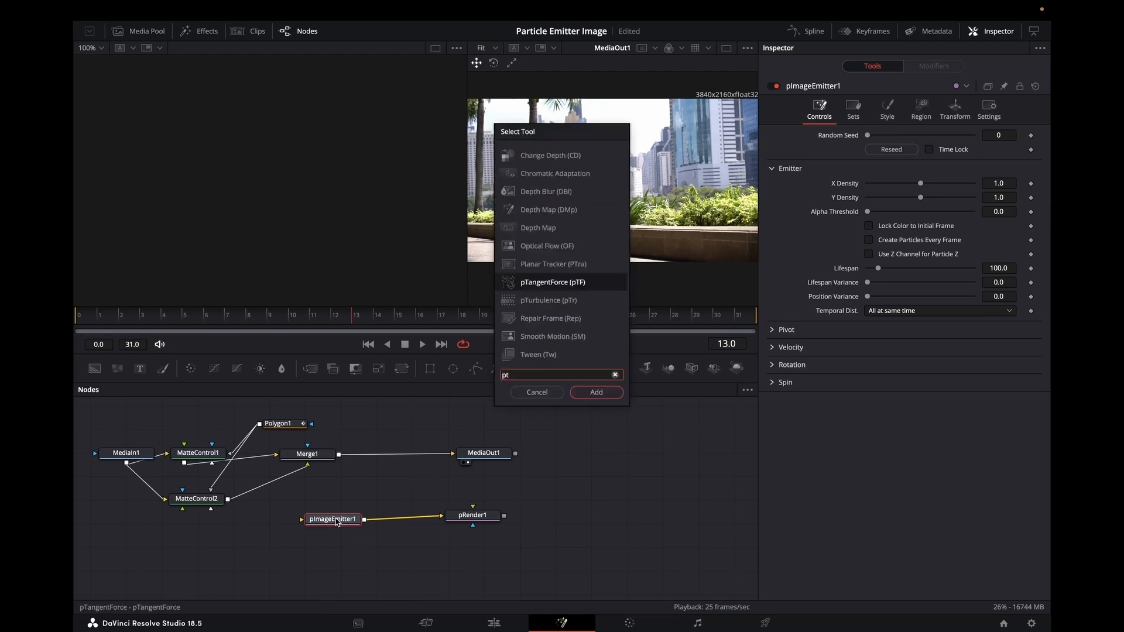
pyautogui.click(554, 301)
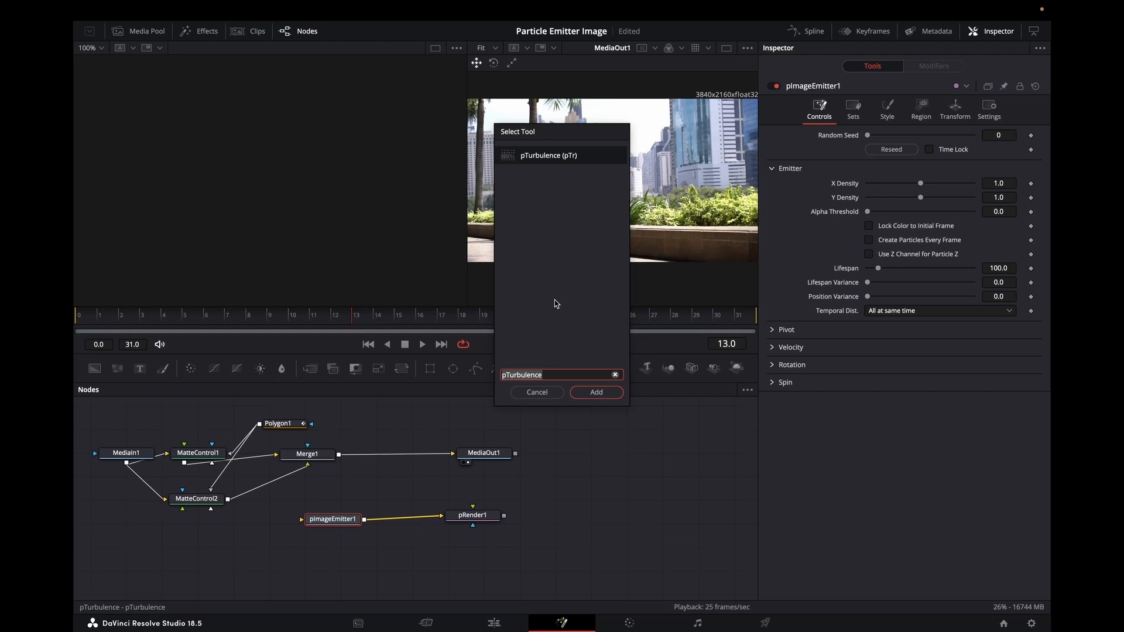
pyautogui.click(594, 391)
# - Set the output mode of pRender1 to 2D
pyautogui.moveTo(486, 520); pyautogui.dragTo(493, 521)
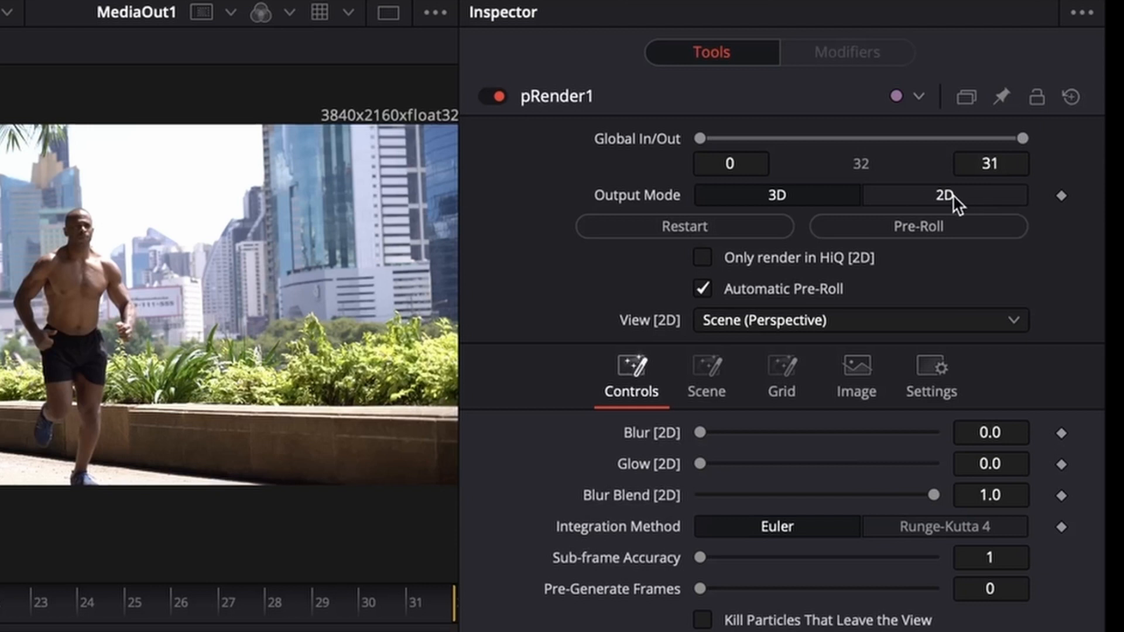
pyautogui.click(945, 195)
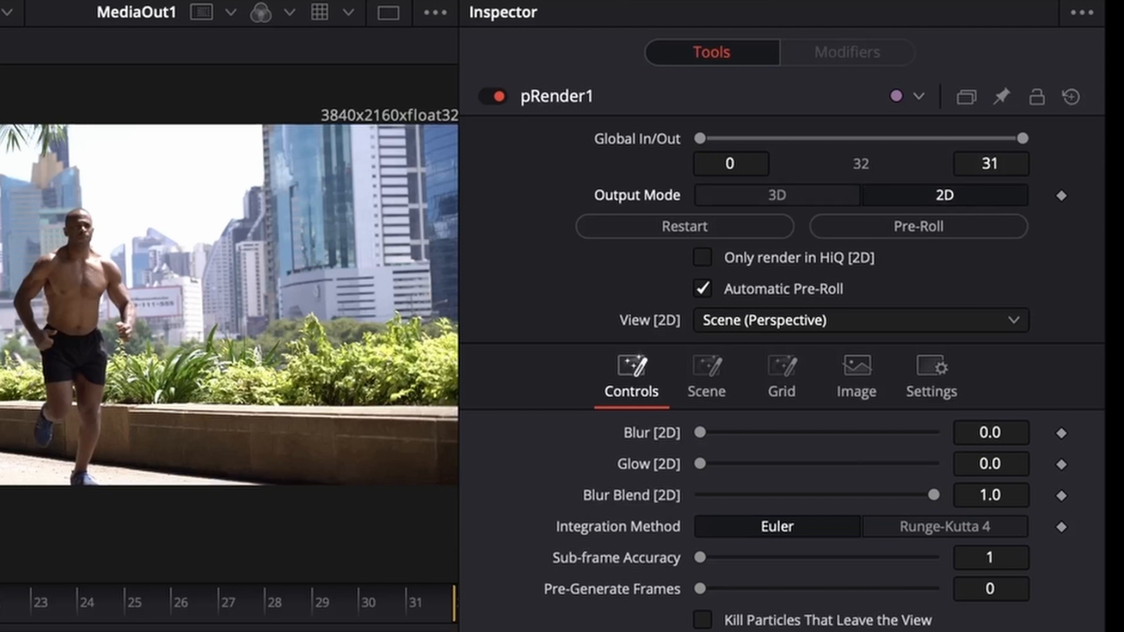
# - Merge pRender1's output over Merge1's output with a new Merge node and arrange it between Merge1 and MediaOut1
pyautogui.moveTo(511, 516); pyautogui.dragTo(339, 458)
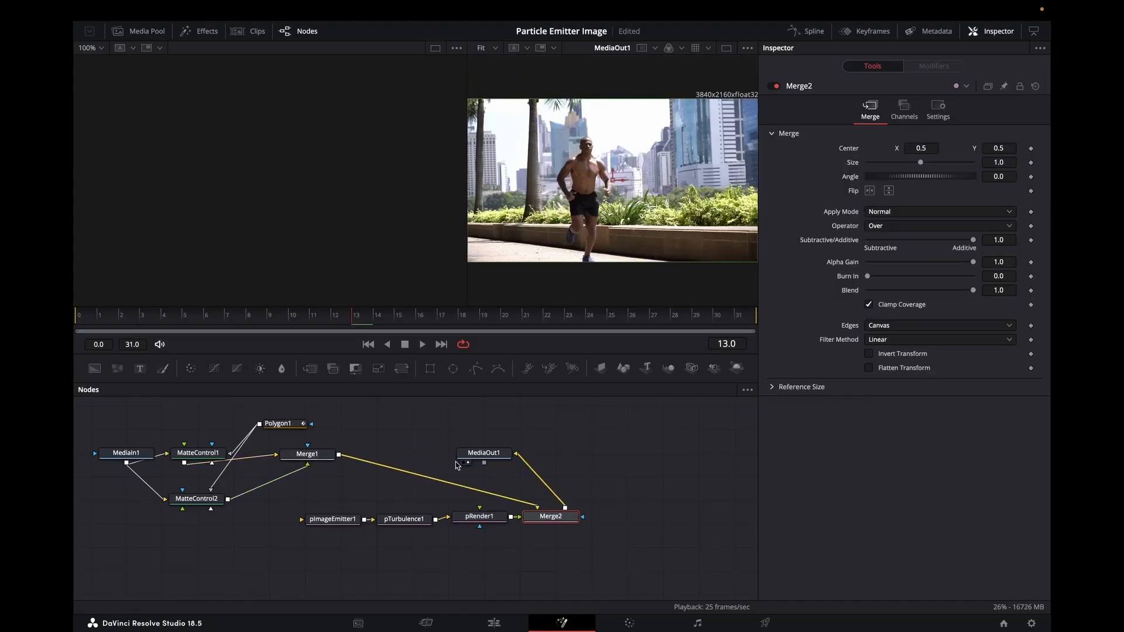
pyautogui.moveTo(501, 454); pyautogui.dragTo(656, 452)
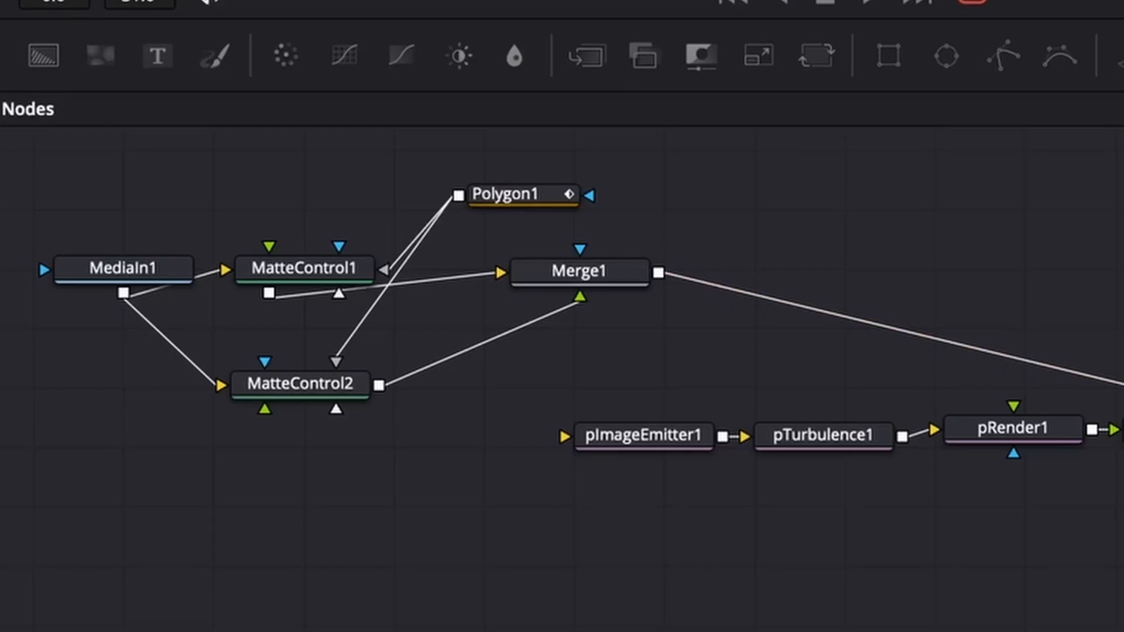
pyautogui.moveTo(1121, 386); pyautogui.dragTo(865, 272)
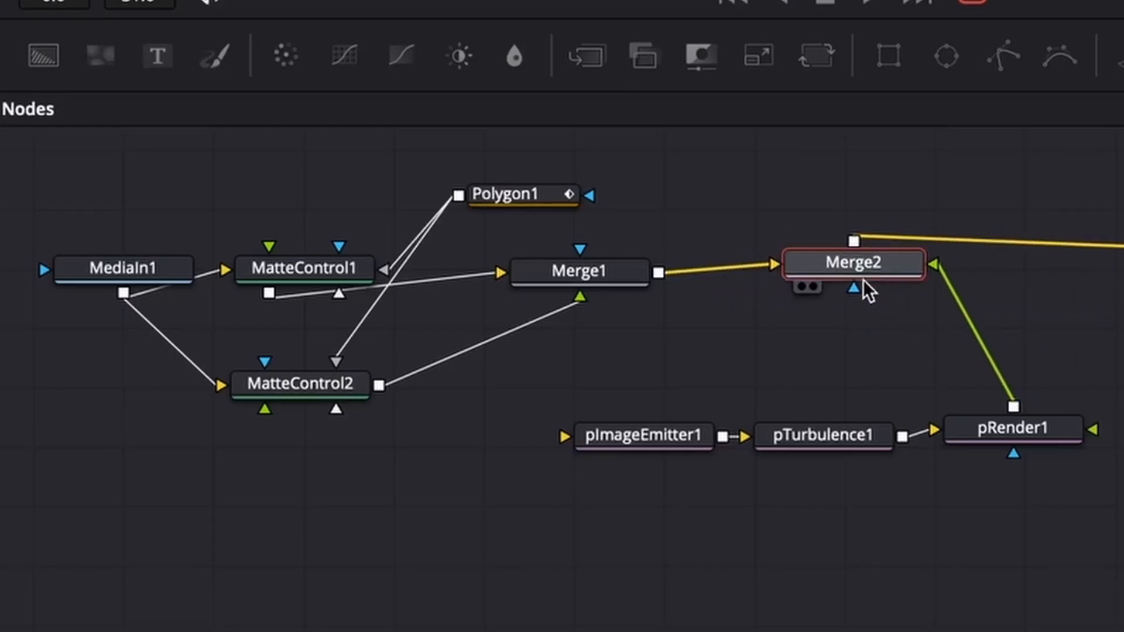
# - Set the region of pImageEmitter1 to Bitmap
pyautogui.click(625, 446)
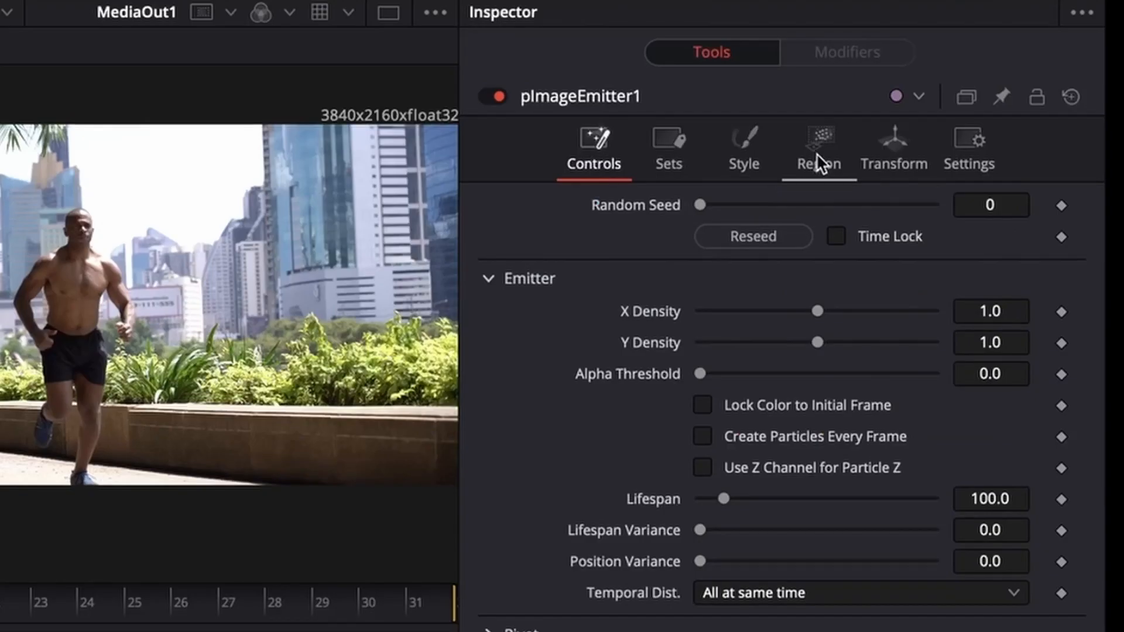
pyautogui.click(818, 157)
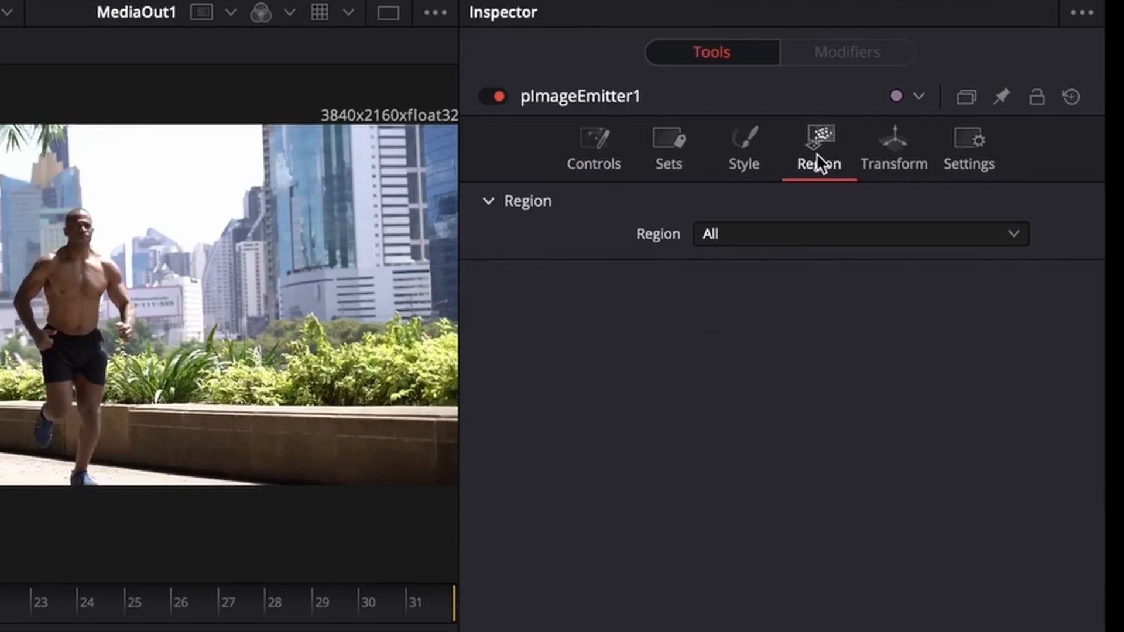
pyautogui.click(764, 237)
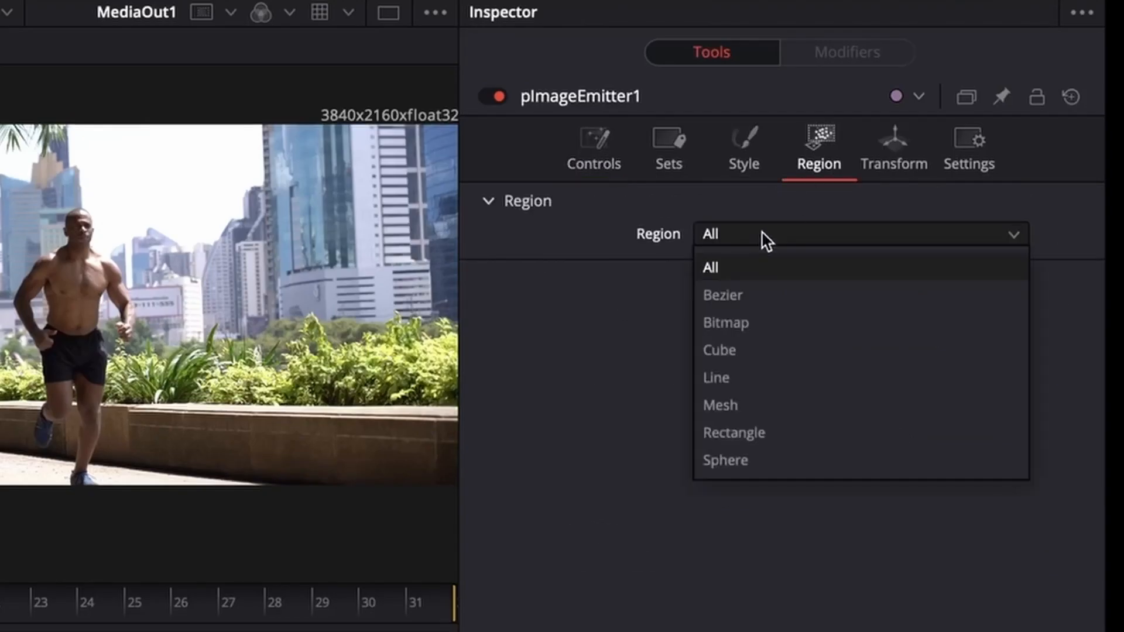
pyautogui.click(740, 326)
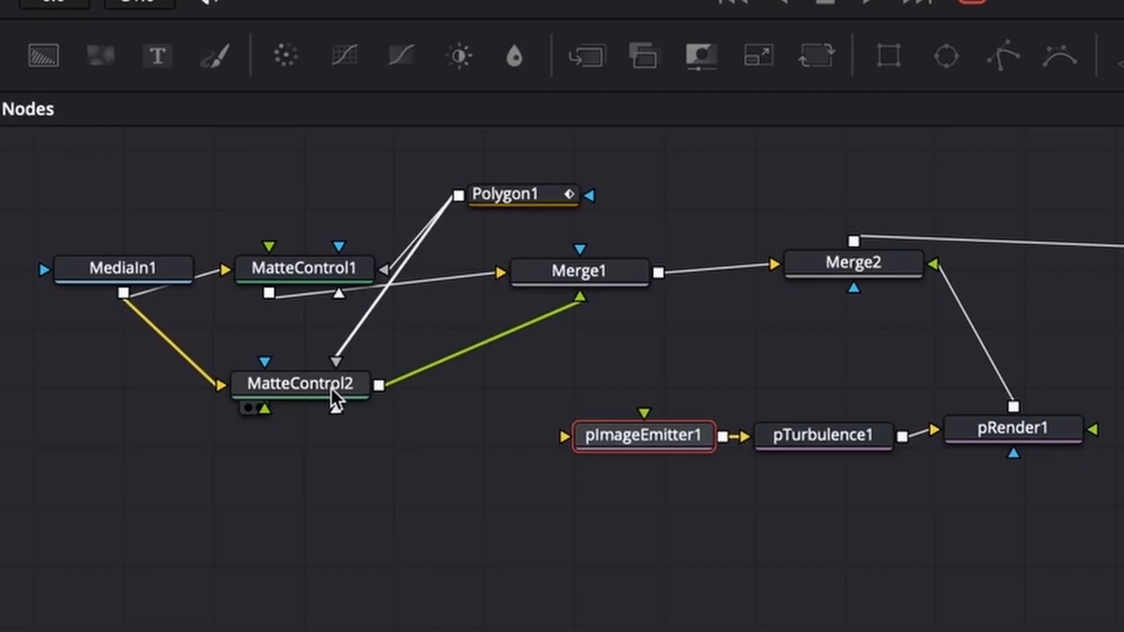
# - Disconnect MatteControl2 from Merge1 and connect its output to both the image input and the region bitmap input of pImageEmitter1
pyautogui.moveTo(304, 388)
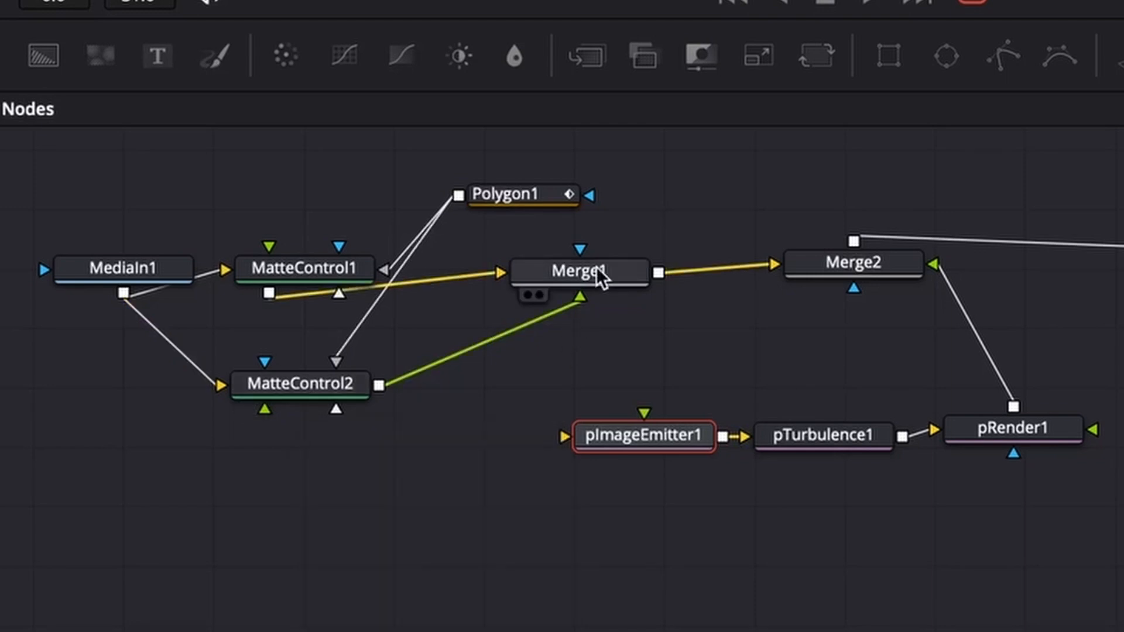
pyautogui.moveTo(597, 271)
pyautogui.click(560, 304)
pyautogui.press('Delete')
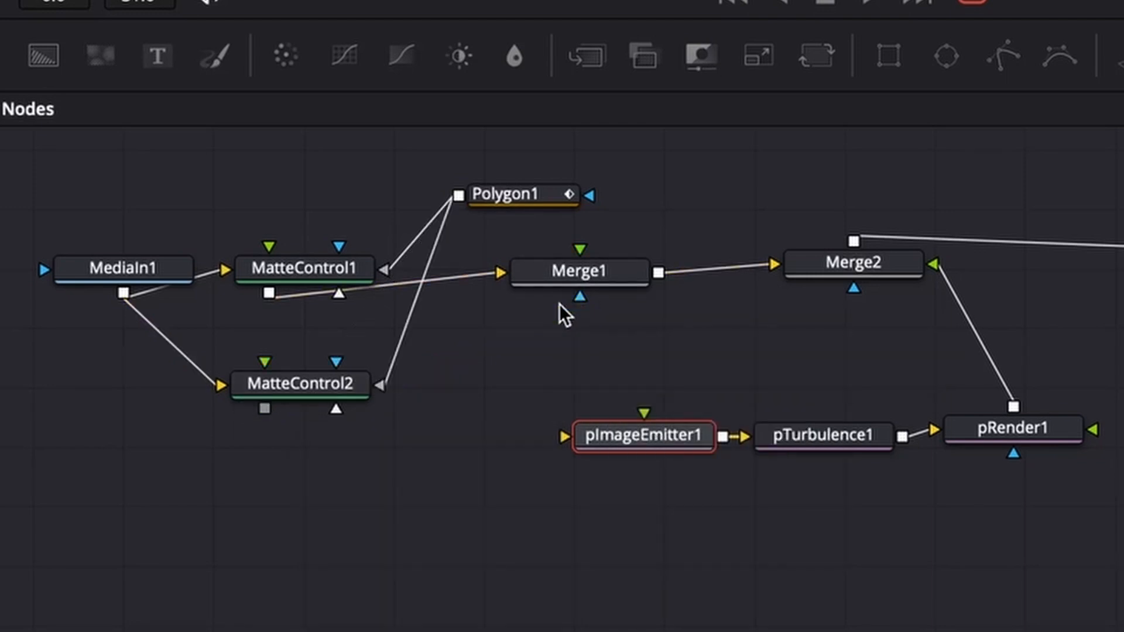
pyautogui.moveTo(268, 408); pyautogui.dragTo(568, 439)
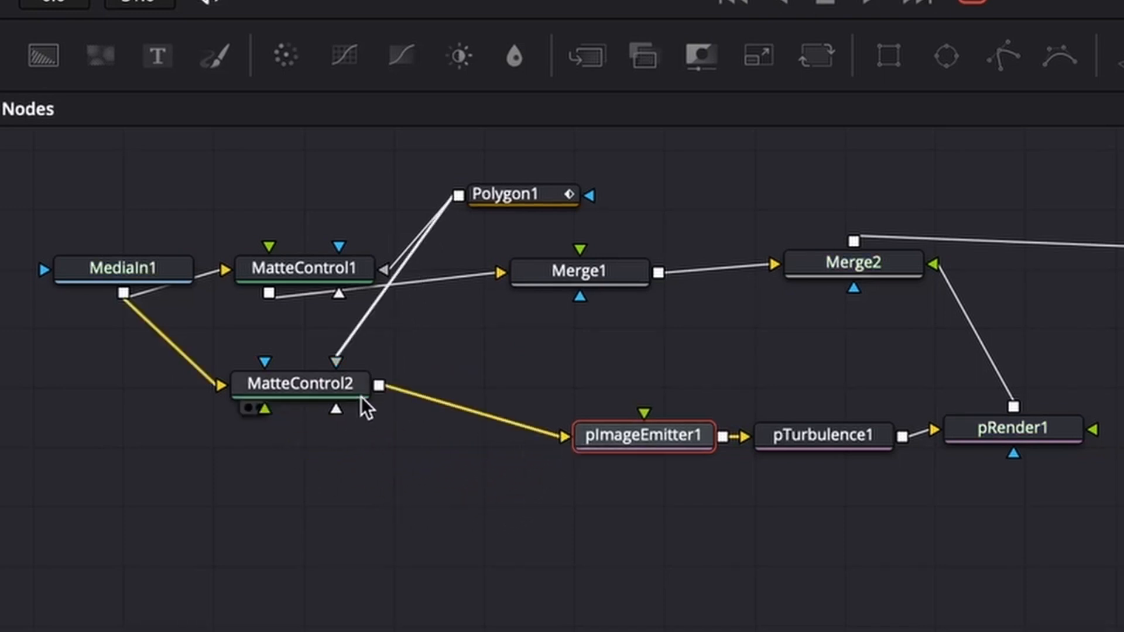
pyautogui.moveTo(378, 386); pyautogui.dragTo(646, 409)
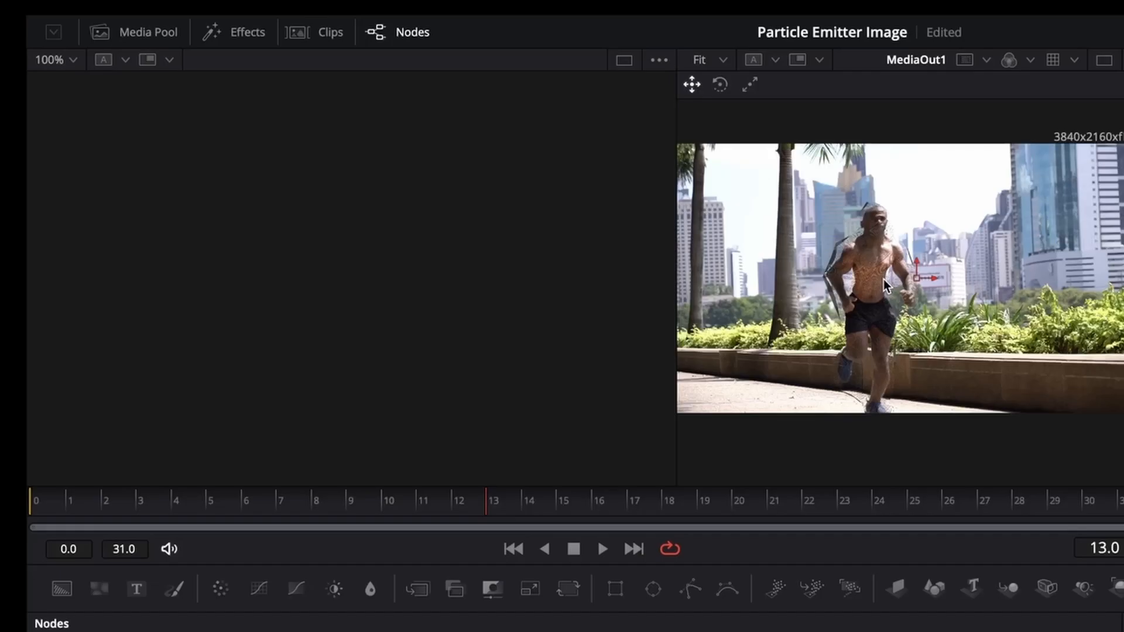
# - Set pTurbulence1's X strength to 0.604, Y strength to 0.61 and Z strength to 0.604
pyautogui.scroll(-1, 883, 281)
pyautogui.scroll(3, 884, 281)
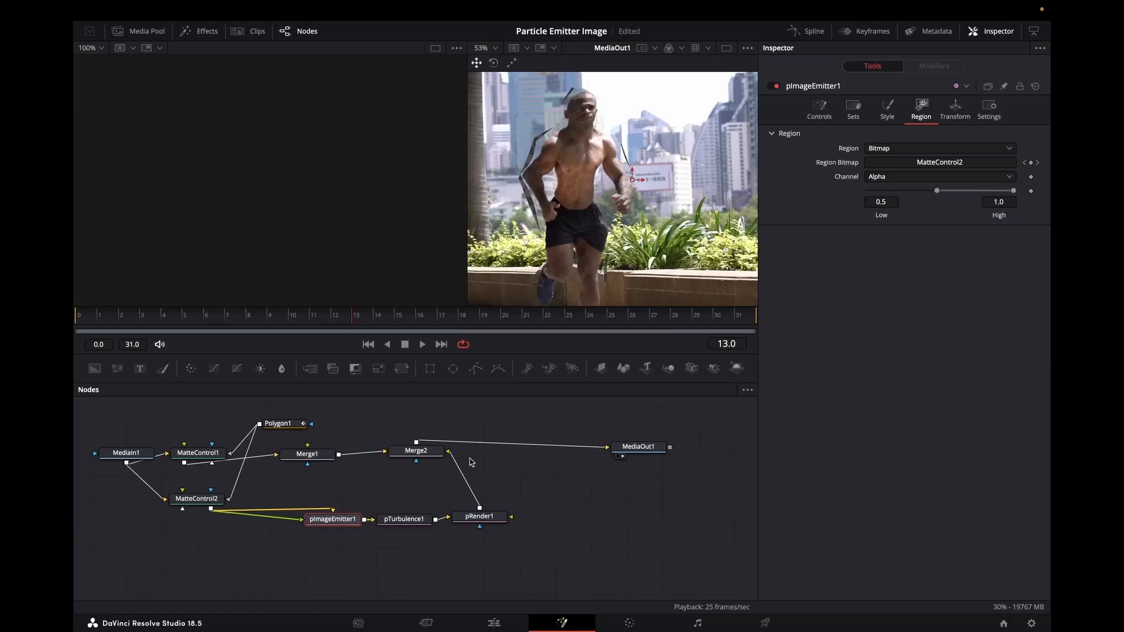
pyautogui.click(587, 631)
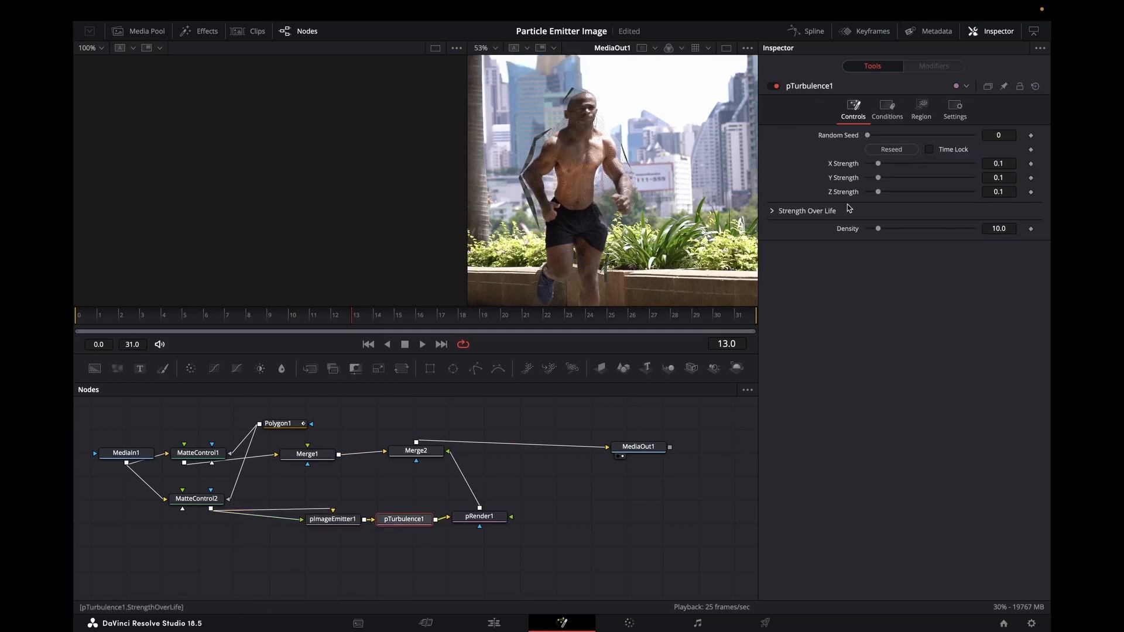
pyautogui.moveTo(878, 164); pyautogui.dragTo(933, 195)
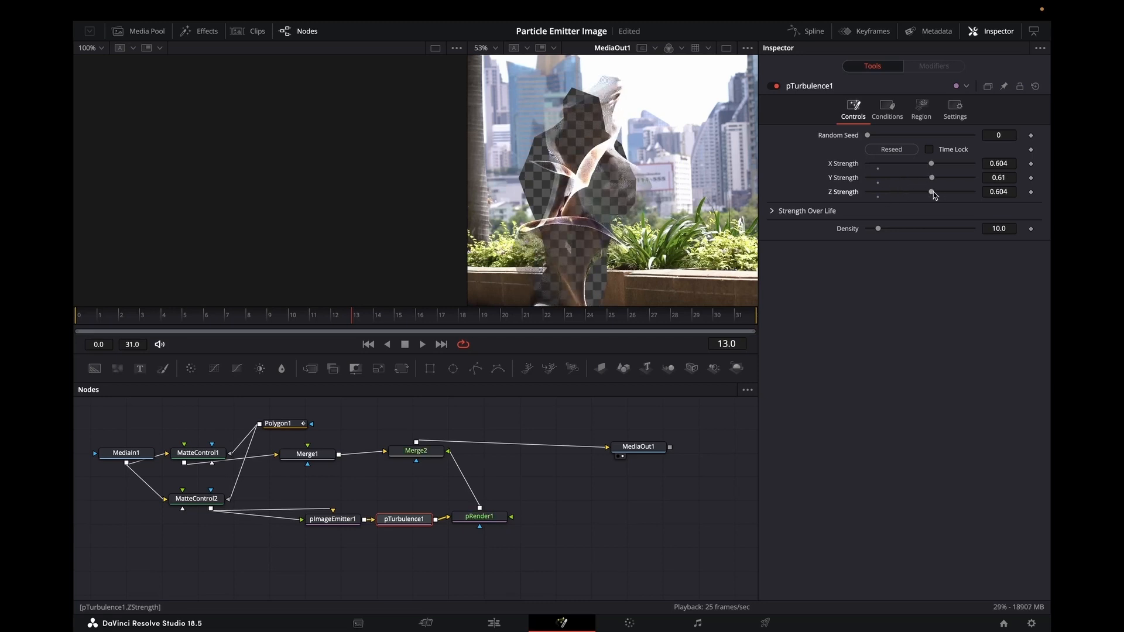
# - Play back the turbulence effect in the composition and save the project
pyautogui.click(424, 345)
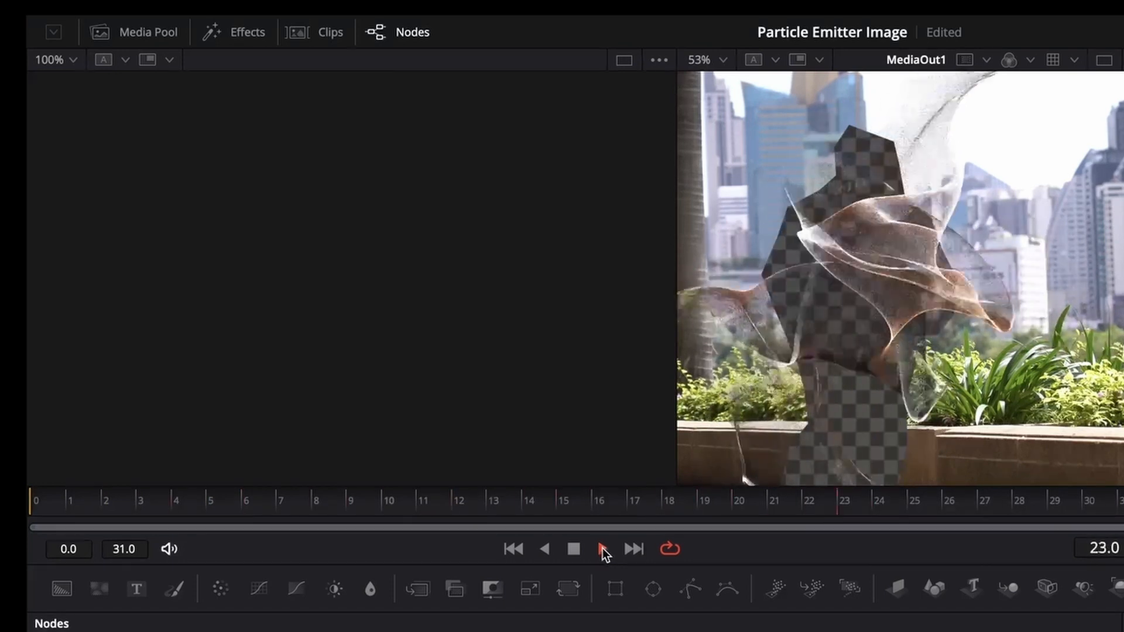
pyautogui.click(574, 551)
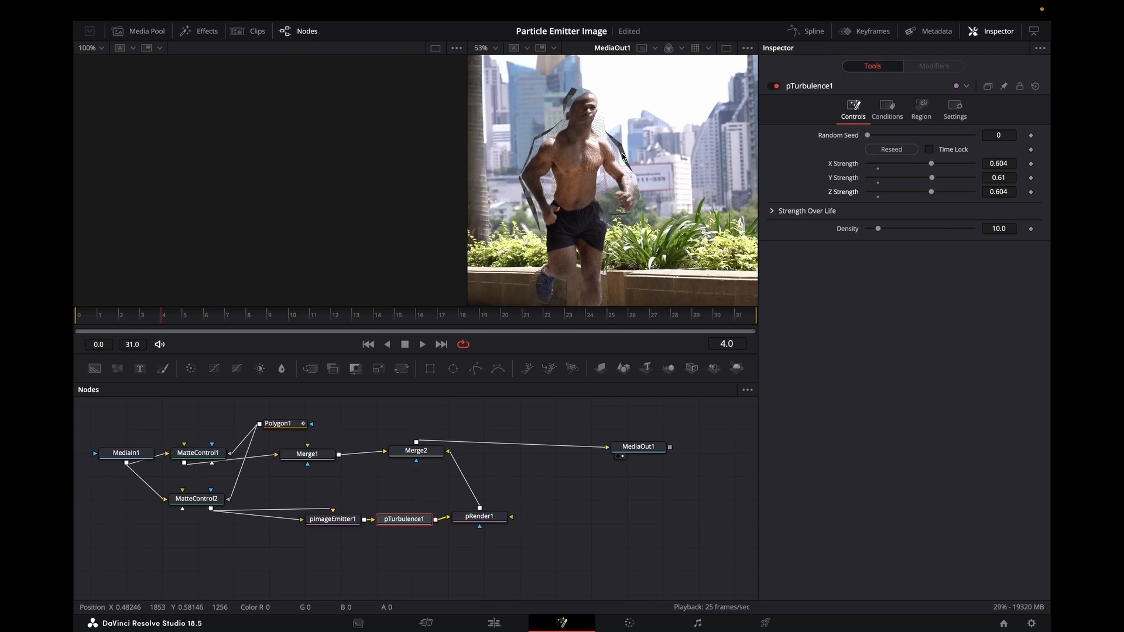
pyautogui.hotkey('ctrl', 's')
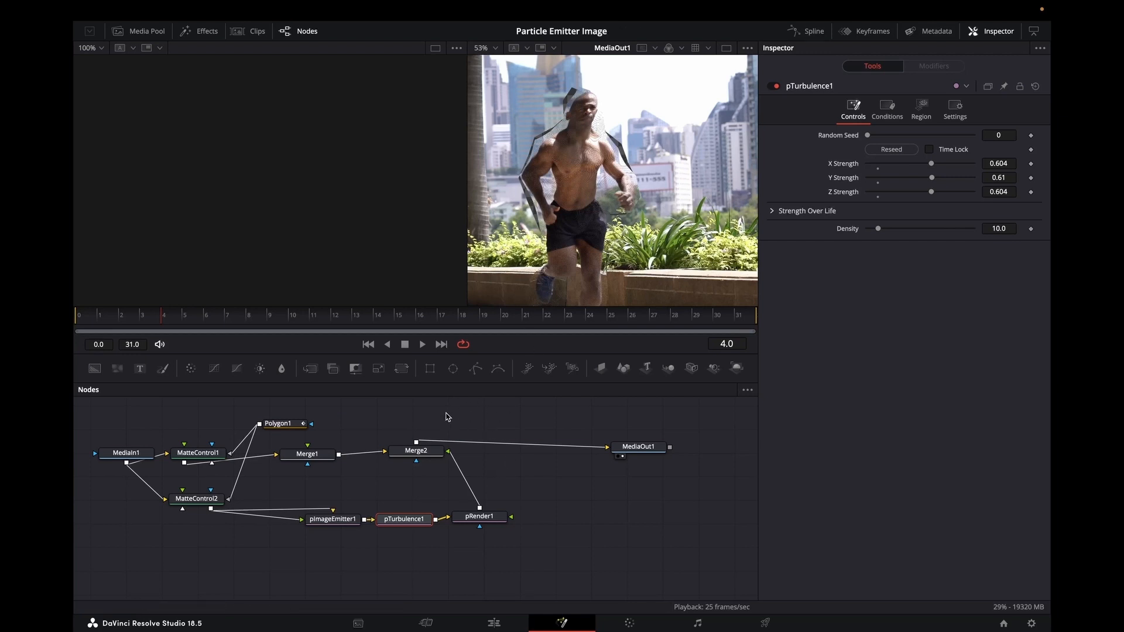
# - Add the RunningMan clip to the composition above Merge2 and attach a Time Stretcher node to it
pyautogui.click(141, 37)
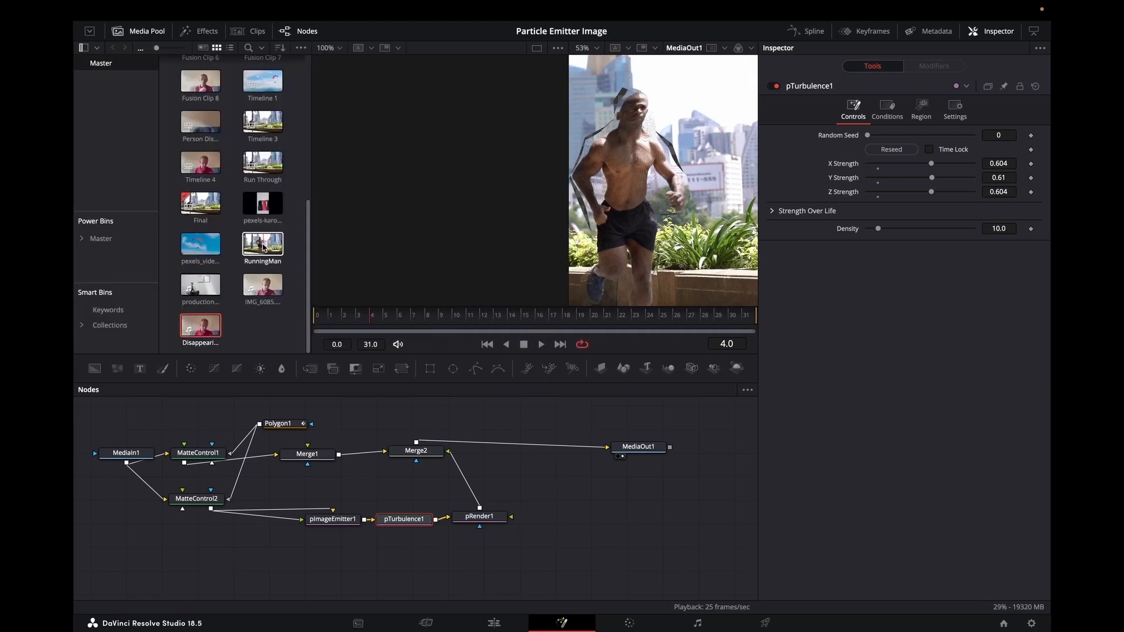
pyautogui.moveTo(262, 244); pyautogui.dragTo(413, 421)
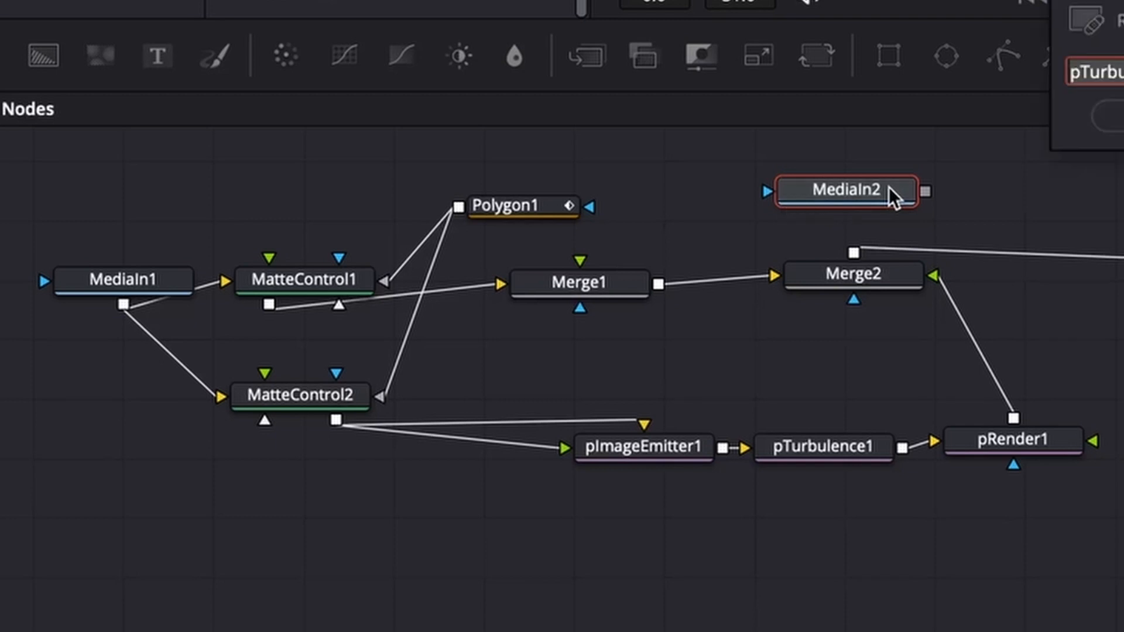
pyautogui.write('tim')
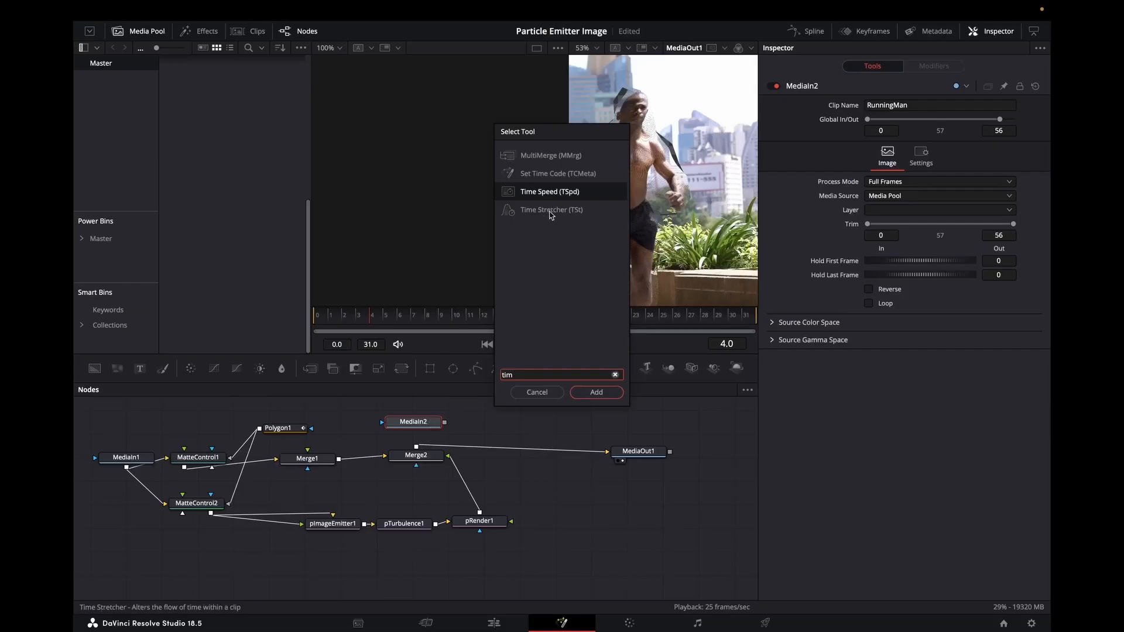
pyautogui.click(550, 212)
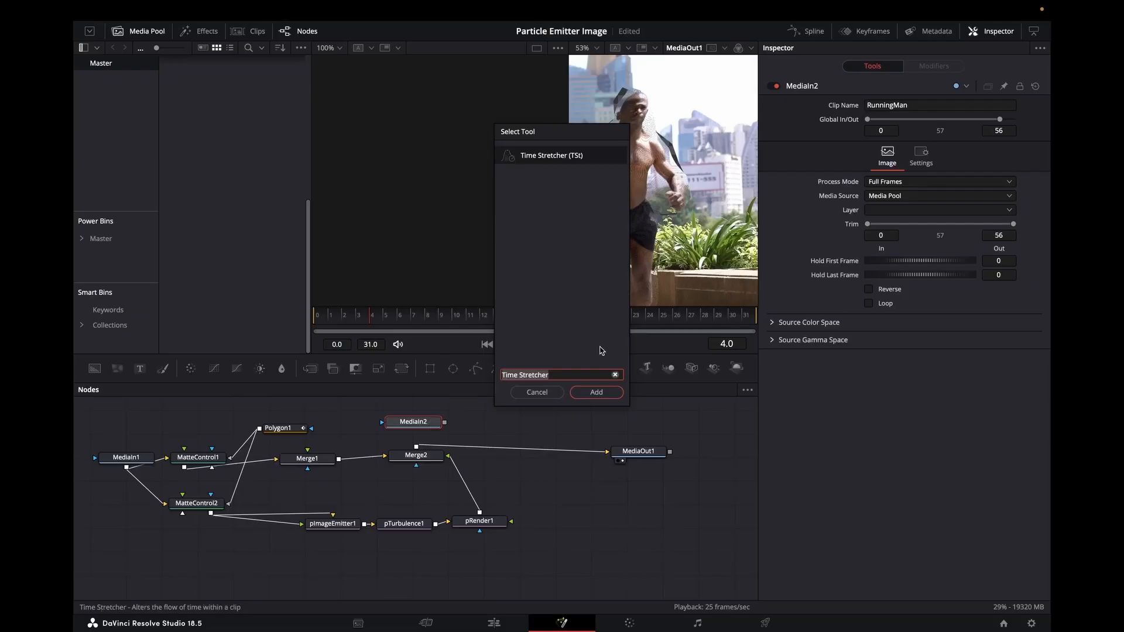
pyautogui.click(596, 392)
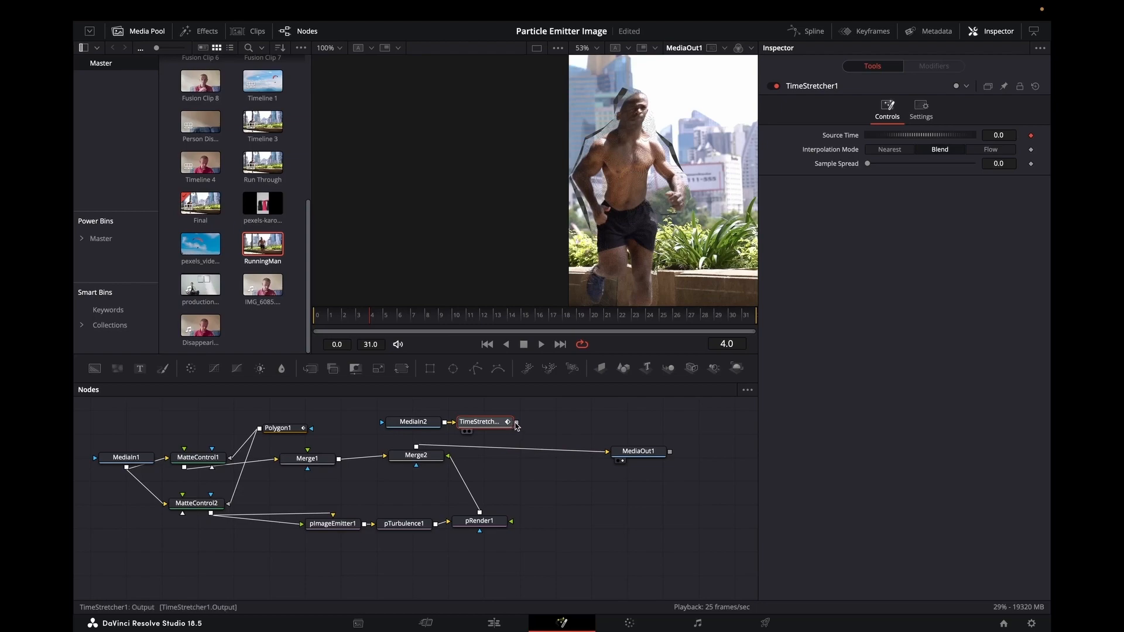
# - Merge the Time Stretcher's output with Merge2's output and swap the new merge's inputs so the clean clip is the background
pyautogui.moveTo(516, 423); pyautogui.dragTo(435, 446)
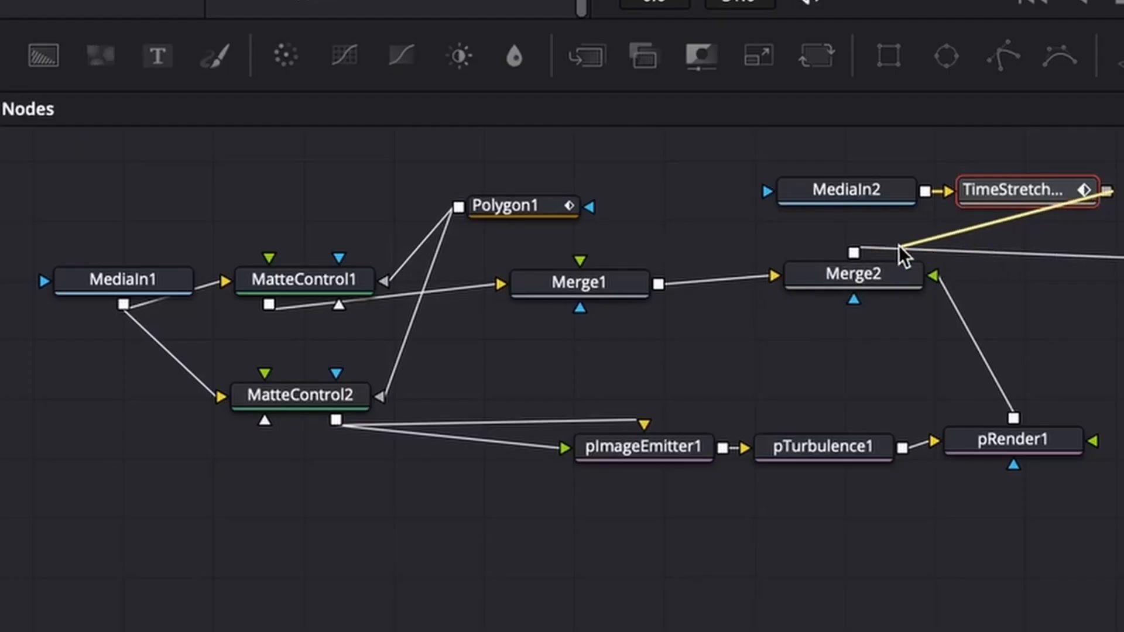
pyautogui.moveTo(898, 245); pyautogui.dragTo(856, 252)
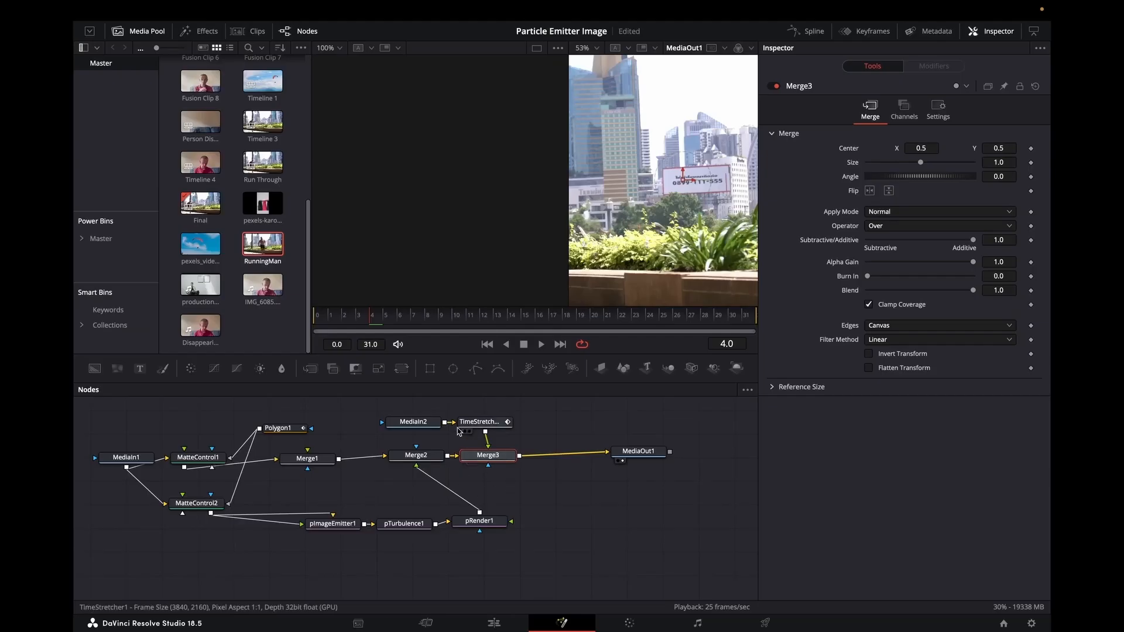
pyautogui.rightClick(486, 461)
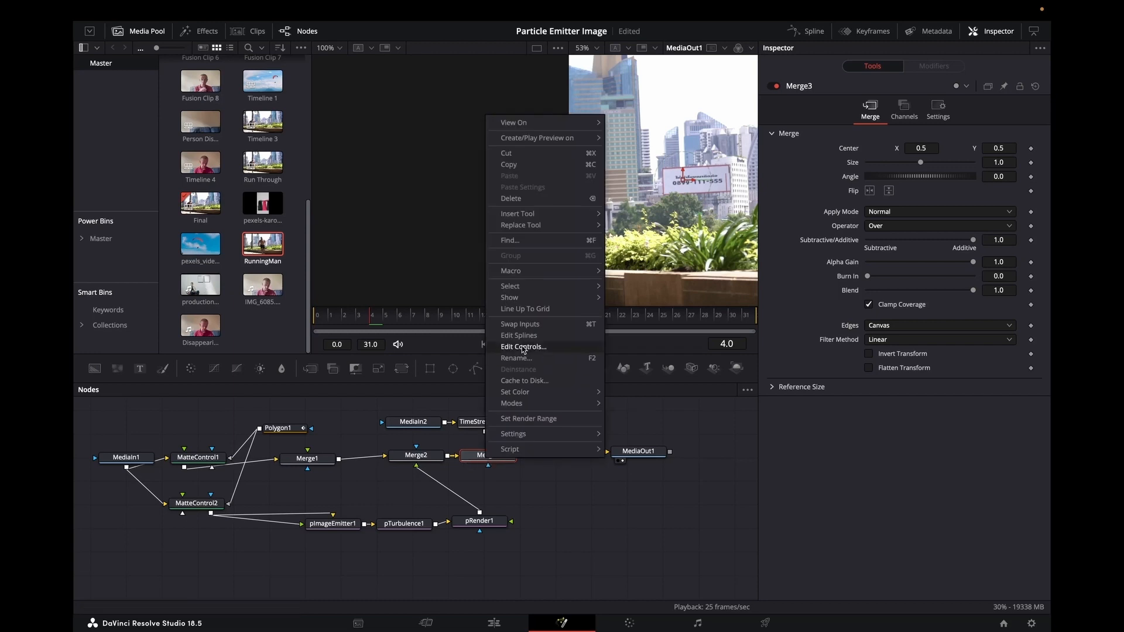
pyautogui.click(522, 326)
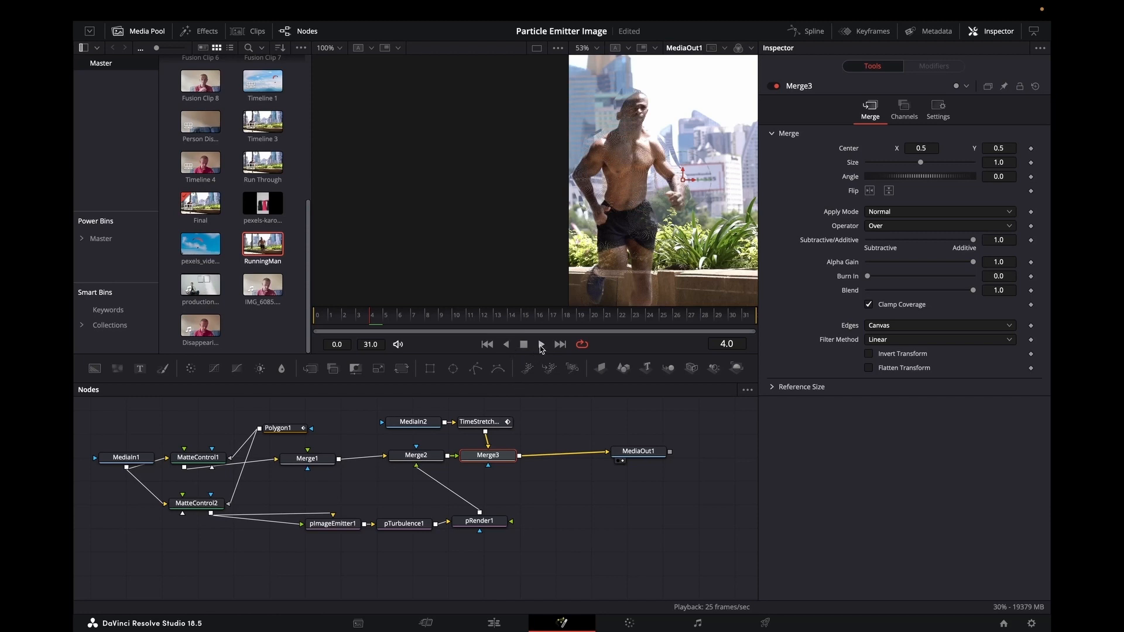
# - Play back the composition in Fusion and the Final timeline from its start to review the dispersing runner
pyautogui.click(541, 346)
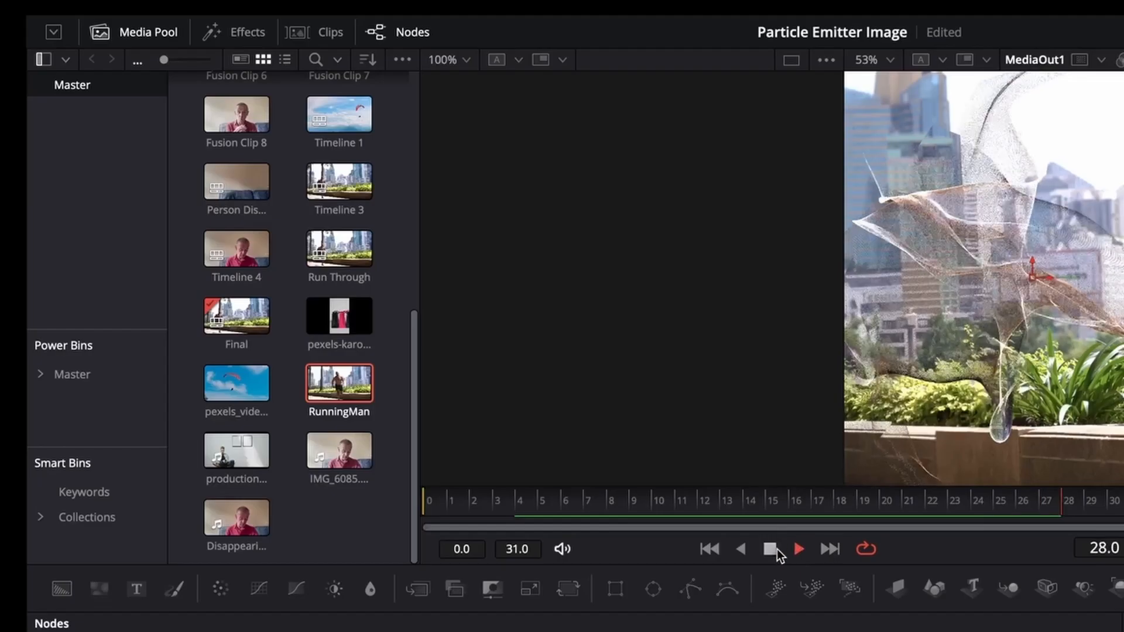
pyautogui.click(525, 345)
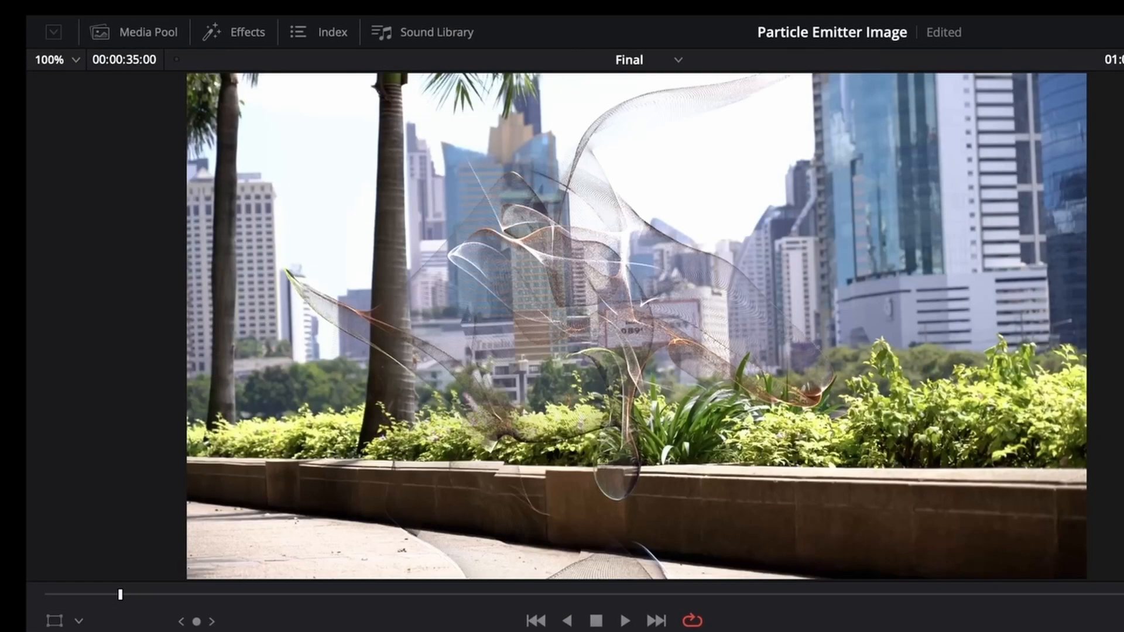
pyautogui.press('Home')
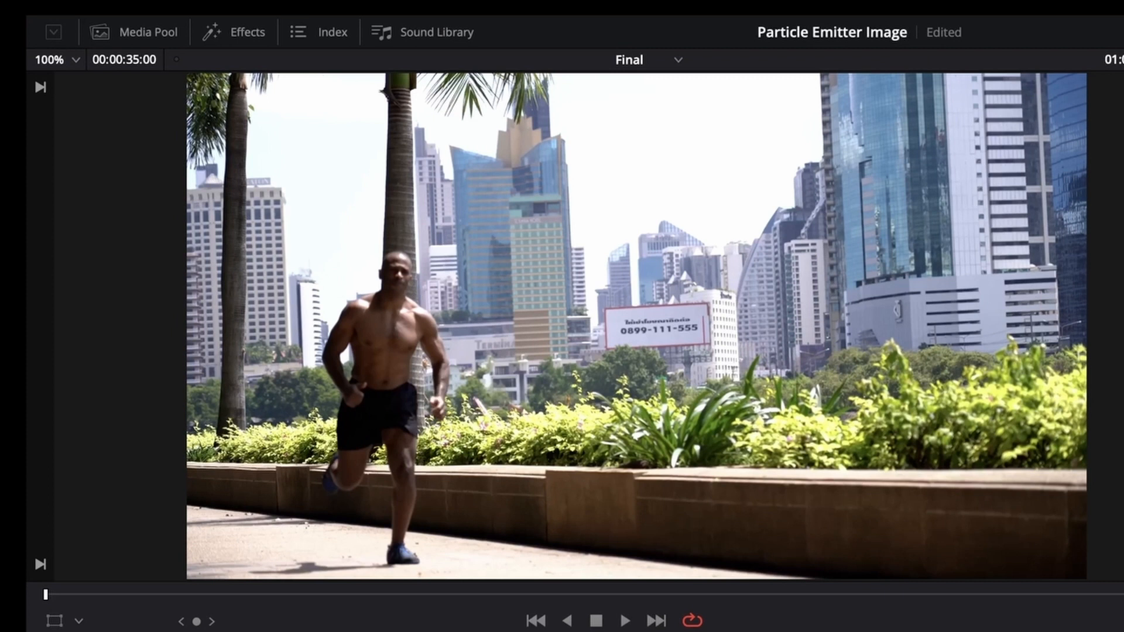
pyautogui.click(624, 621)
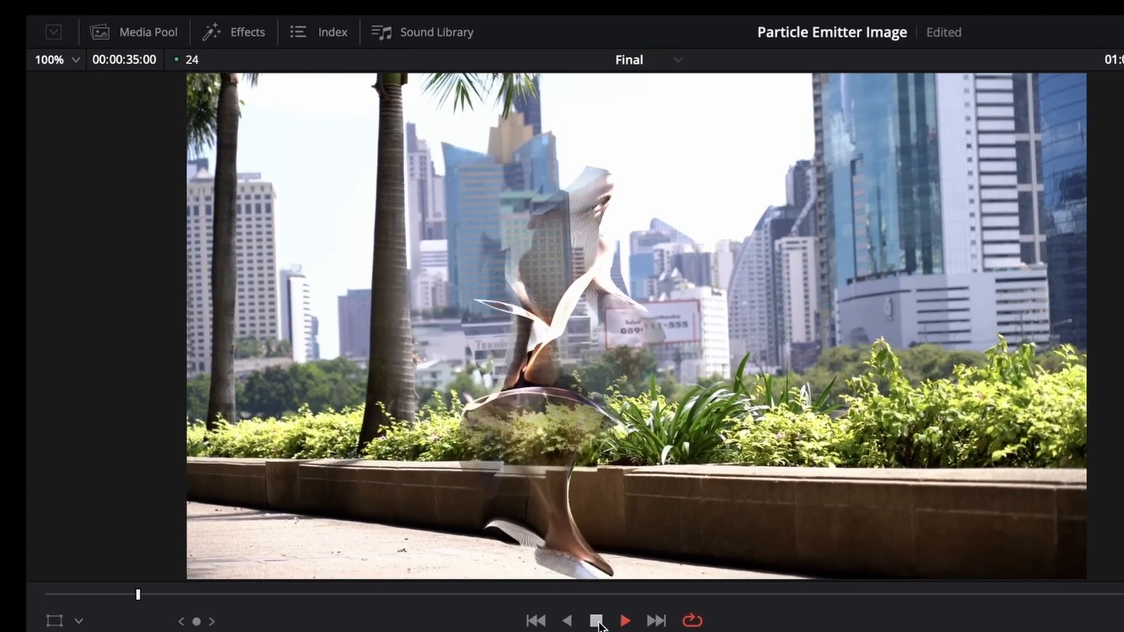
pyautogui.click(597, 622)
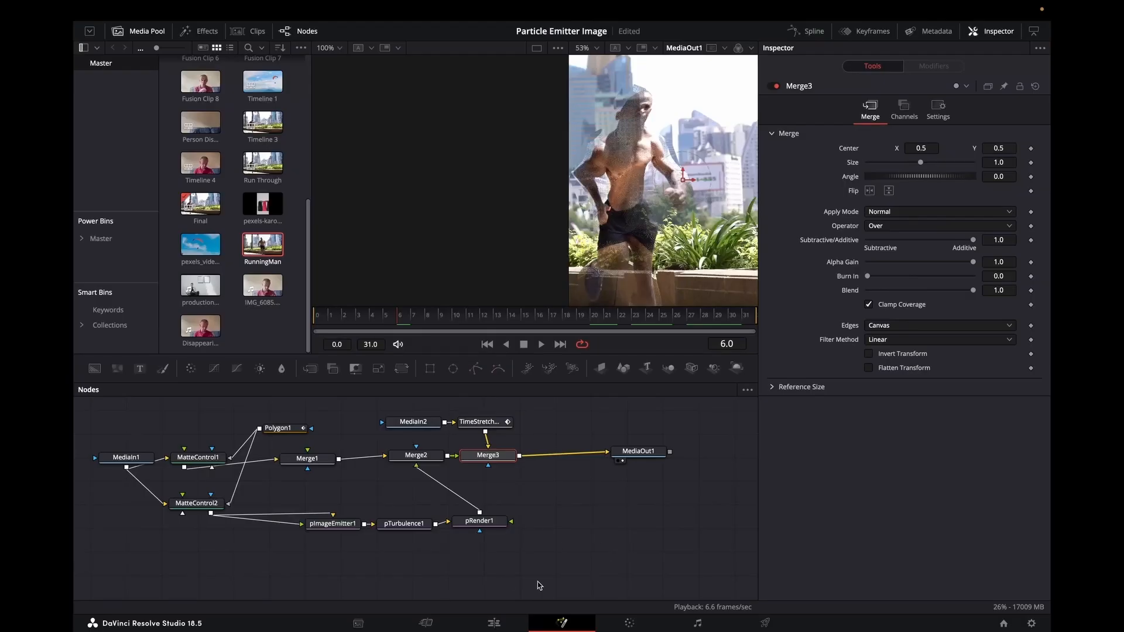
# - Insert a Glow node after pRender1 and position it between pRender1 and Merge2
pyautogui.click(480, 520)
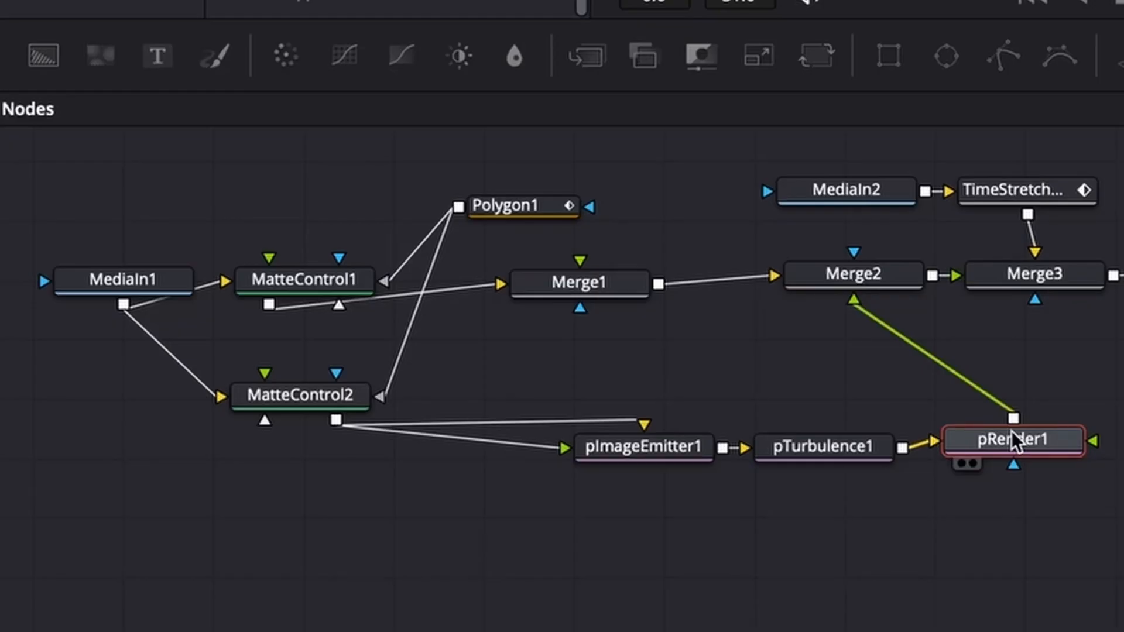
pyautogui.hotkey('shift', 'space')
pyautogui.write('glo')
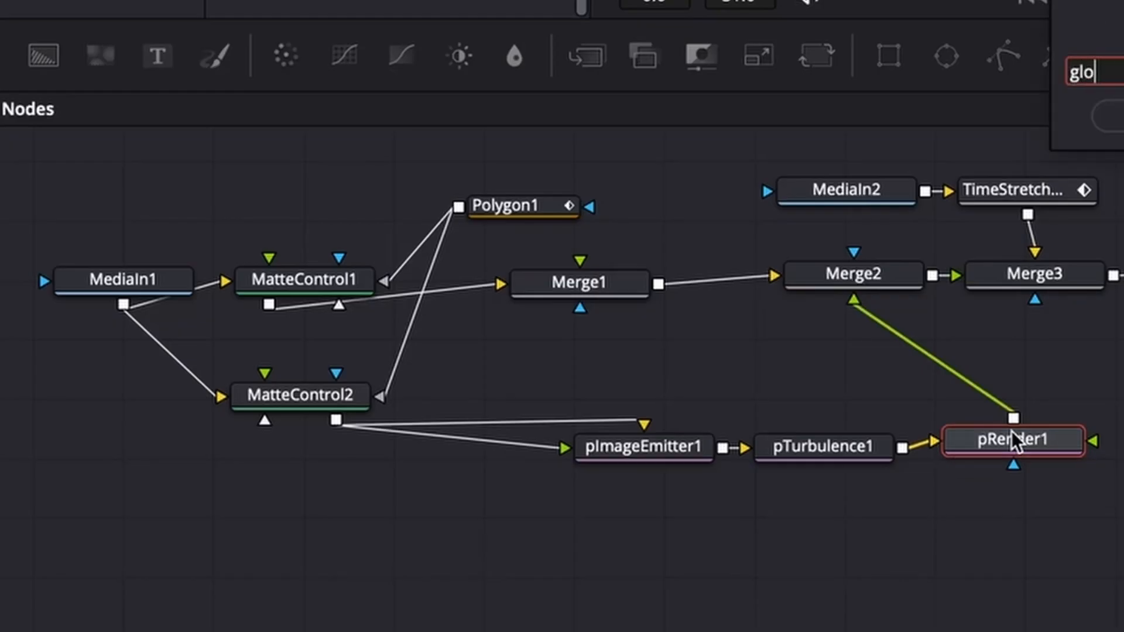
pyautogui.press('Return')
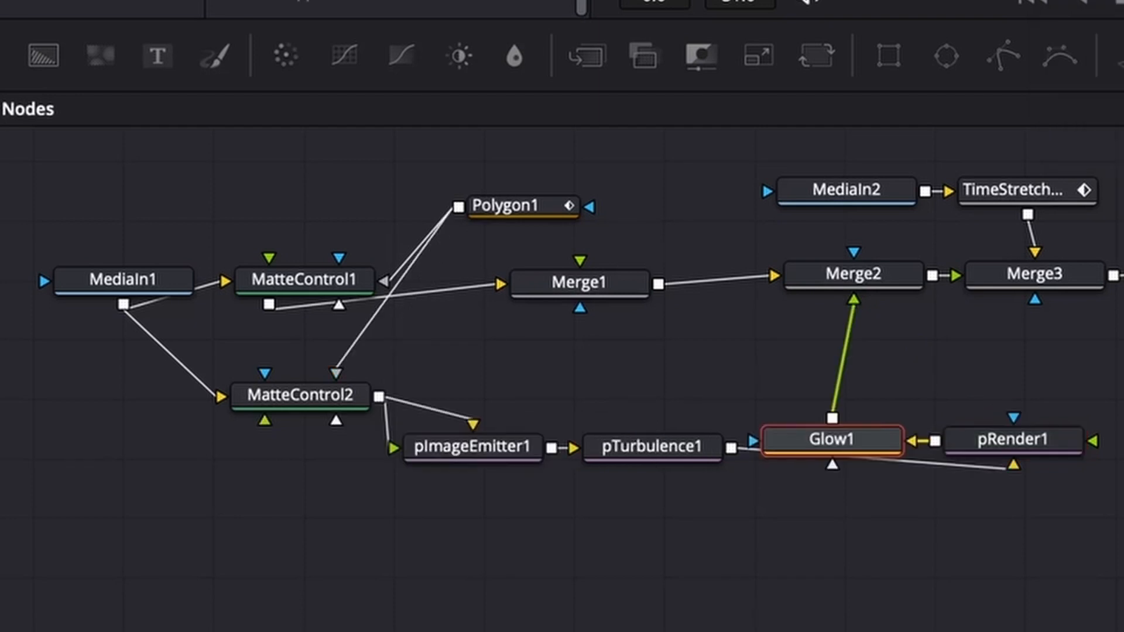
pyautogui.moveTo(851, 440); pyautogui.dragTo(955, 363)
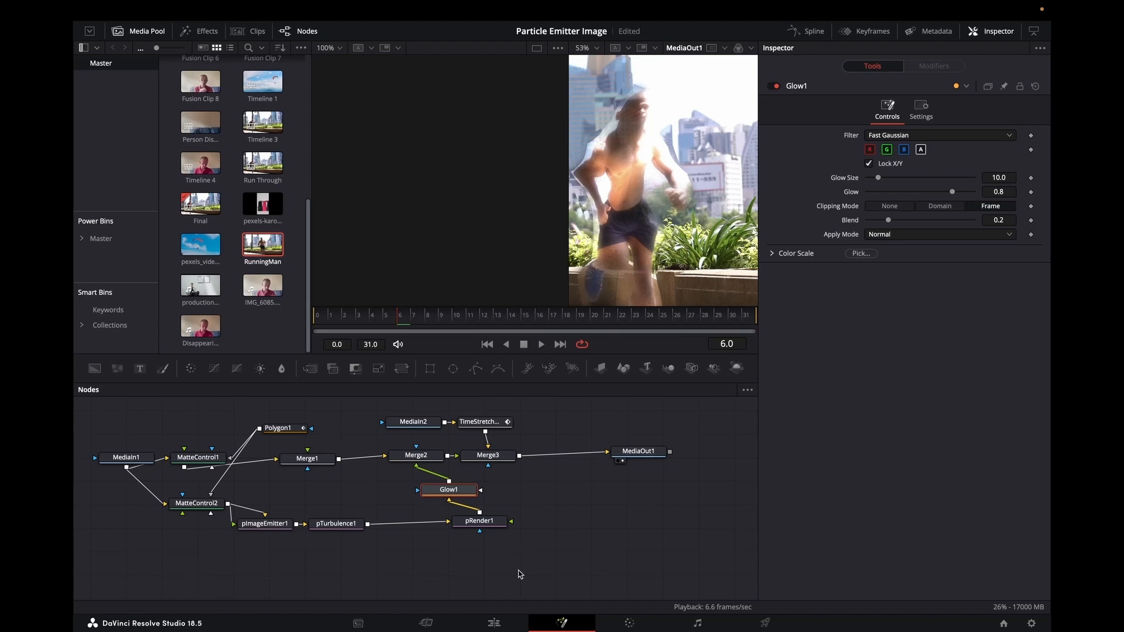
# - Play back the Final timeline from just before the frozen RunningMan clip to review the glow on the dispersing runner
pyautogui.click(493, 623)
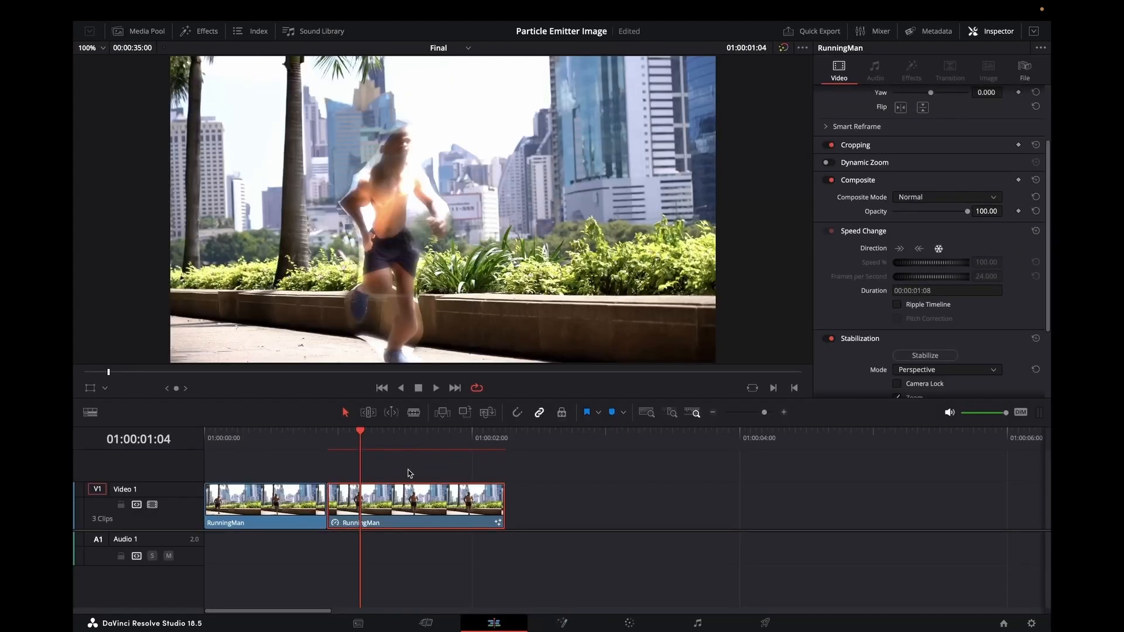
pyautogui.click(299, 437)
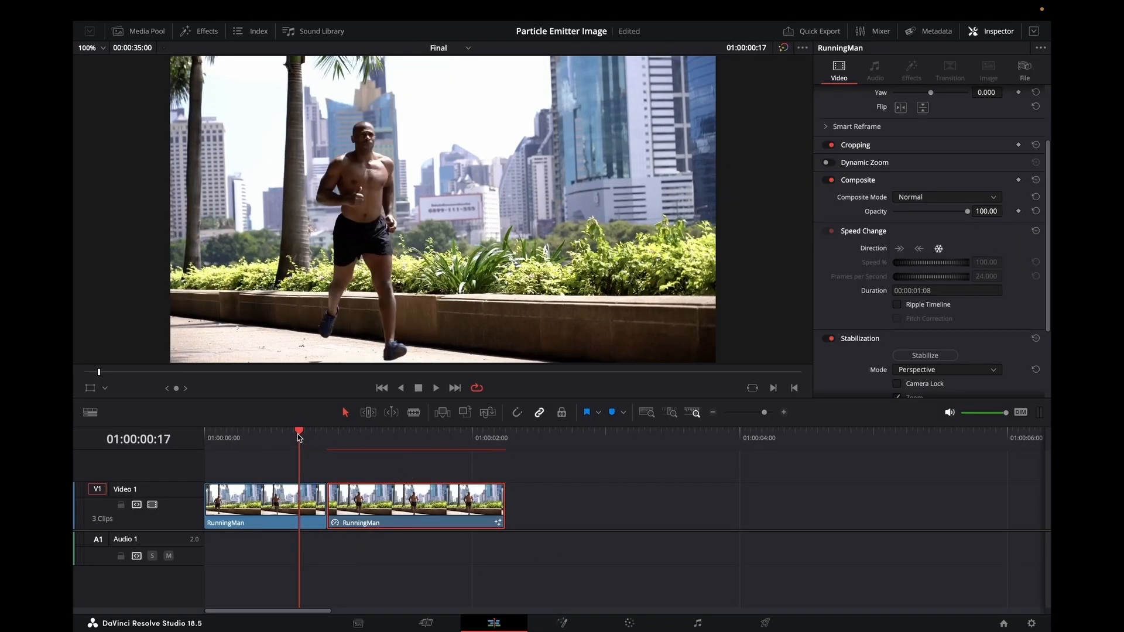
pyautogui.click(437, 387)
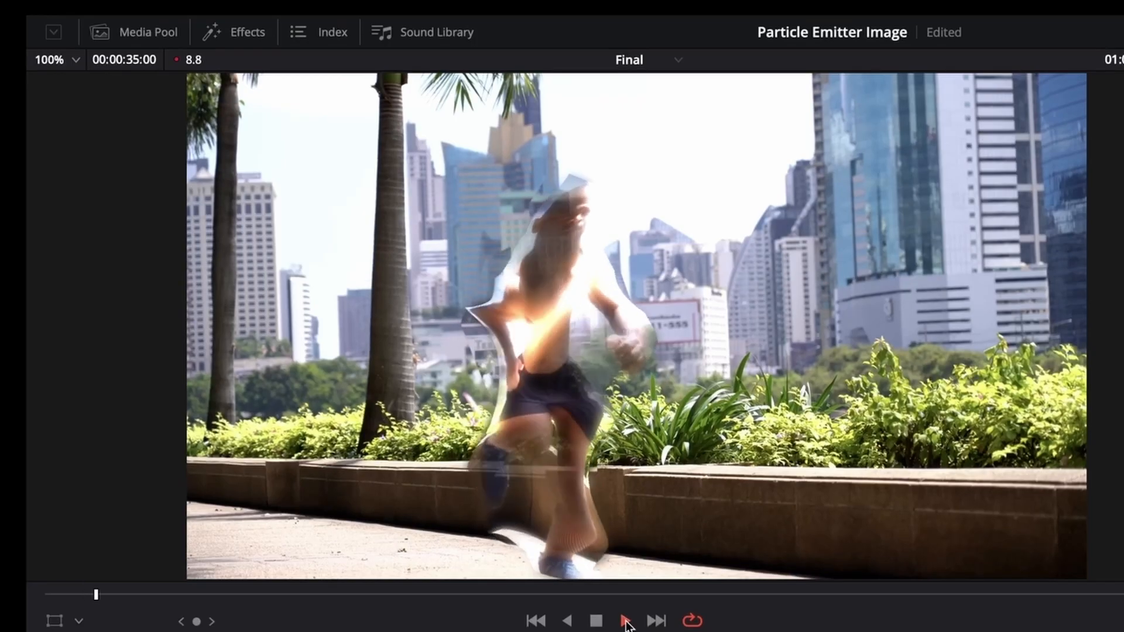
pyautogui.click(598, 623)
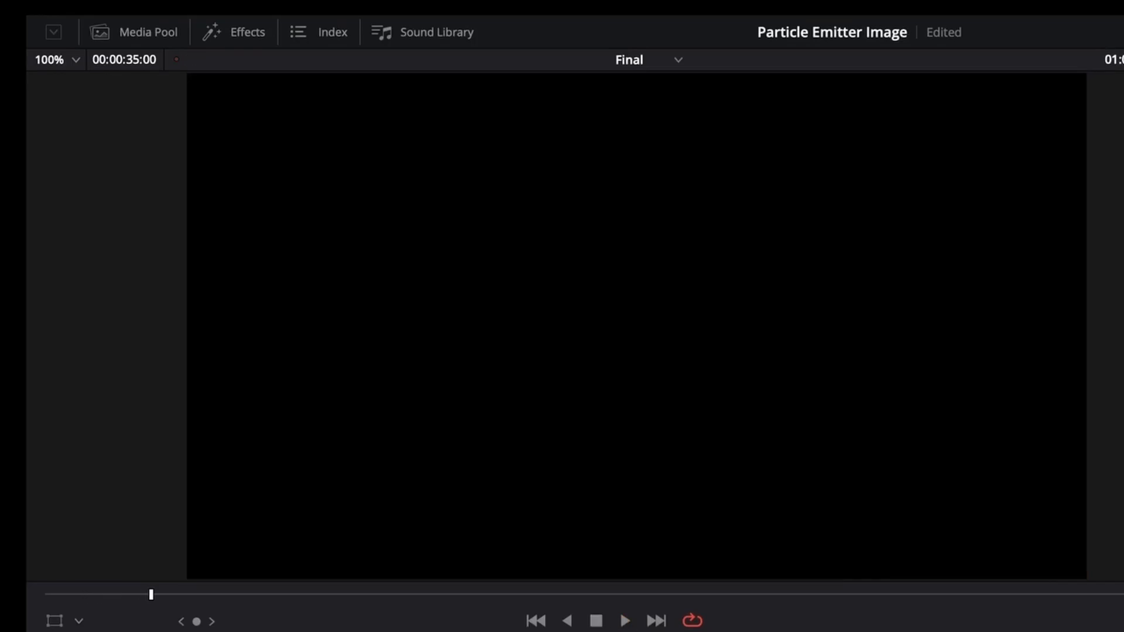
pyautogui.press('space')
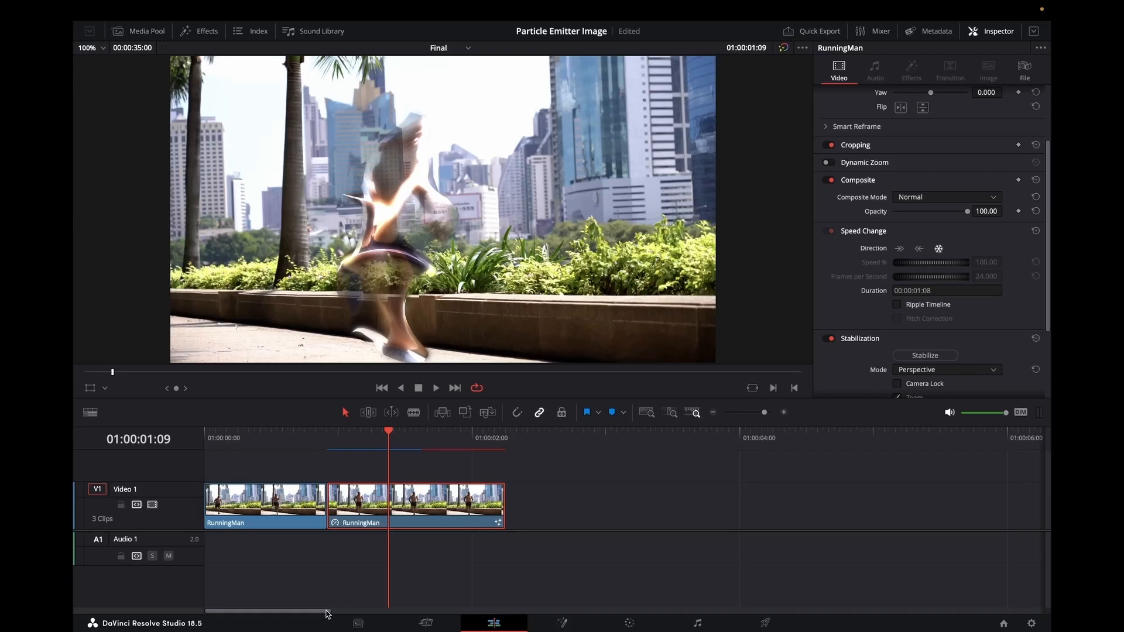
# - Split Disappearing.MOV in the Final timeline at 01:00:17:23 and freeze the part after the cut
pyautogui.moveTo(326, 615); pyautogui.dragTo(606, 618)
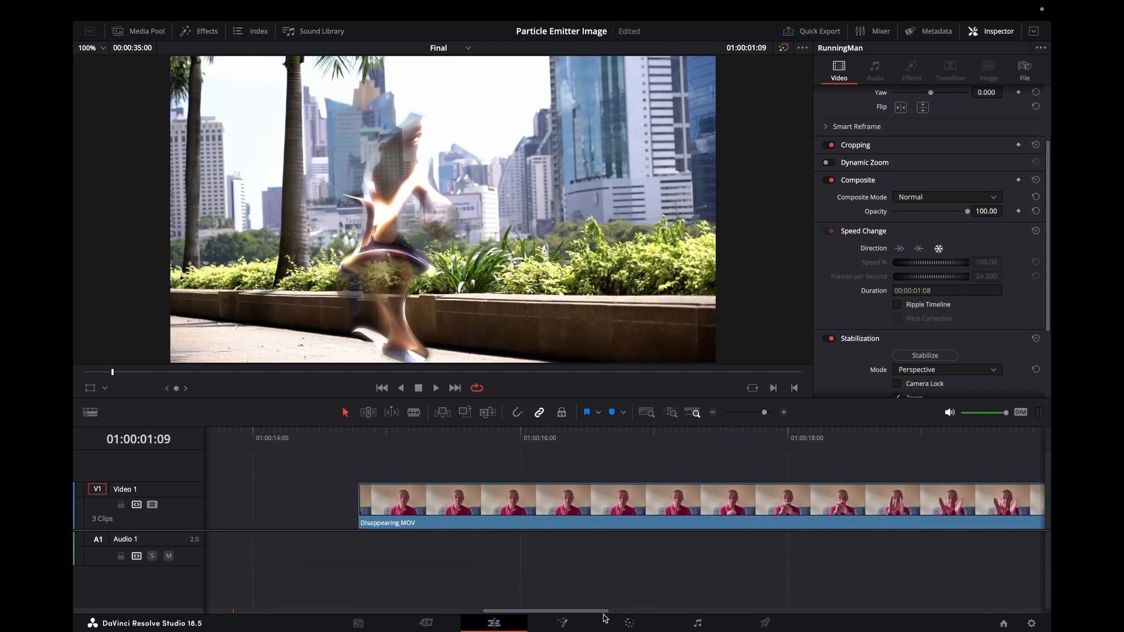
pyautogui.click(503, 433)
pyautogui.moveTo(502, 435); pyautogui.dragTo(793, 451)
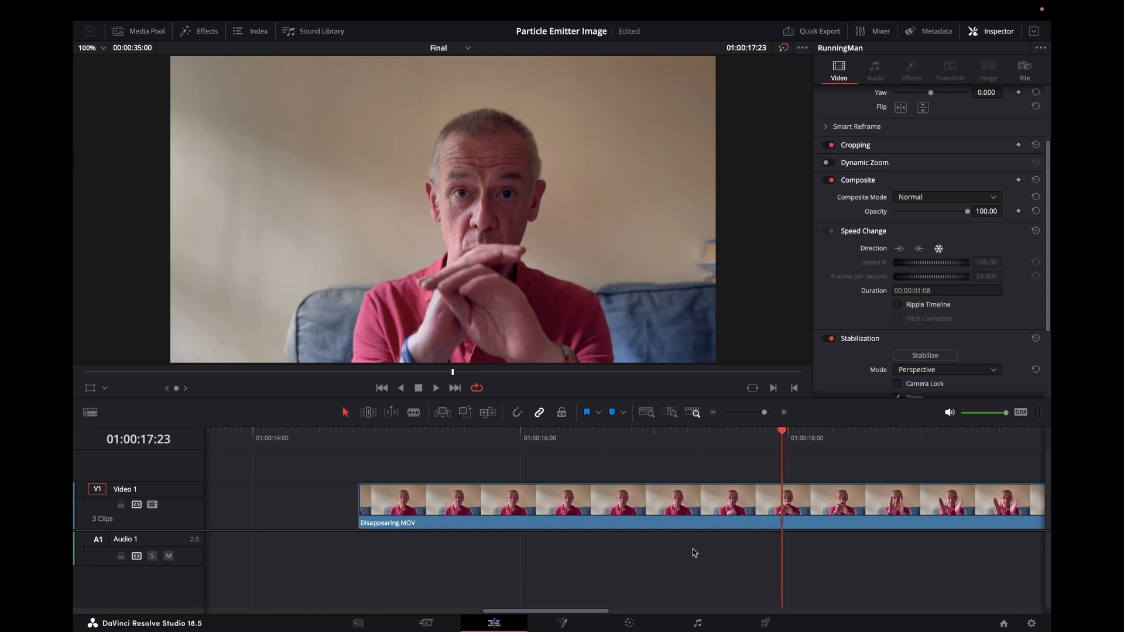
pyautogui.moveTo(592, 612); pyautogui.dragTo(646, 613)
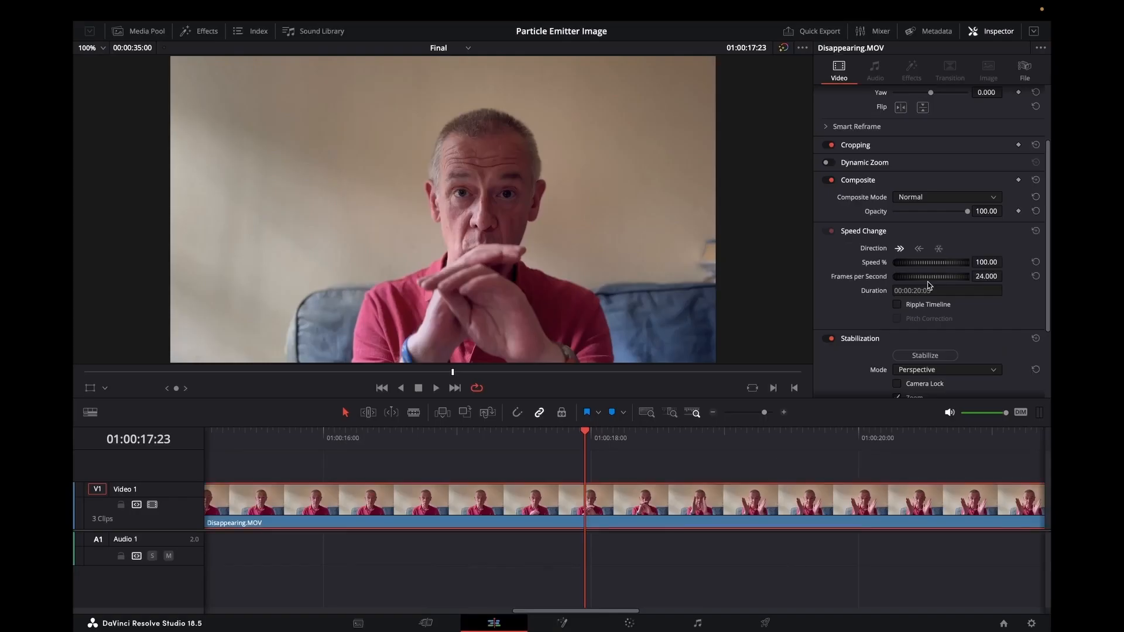
pyautogui.click(938, 248)
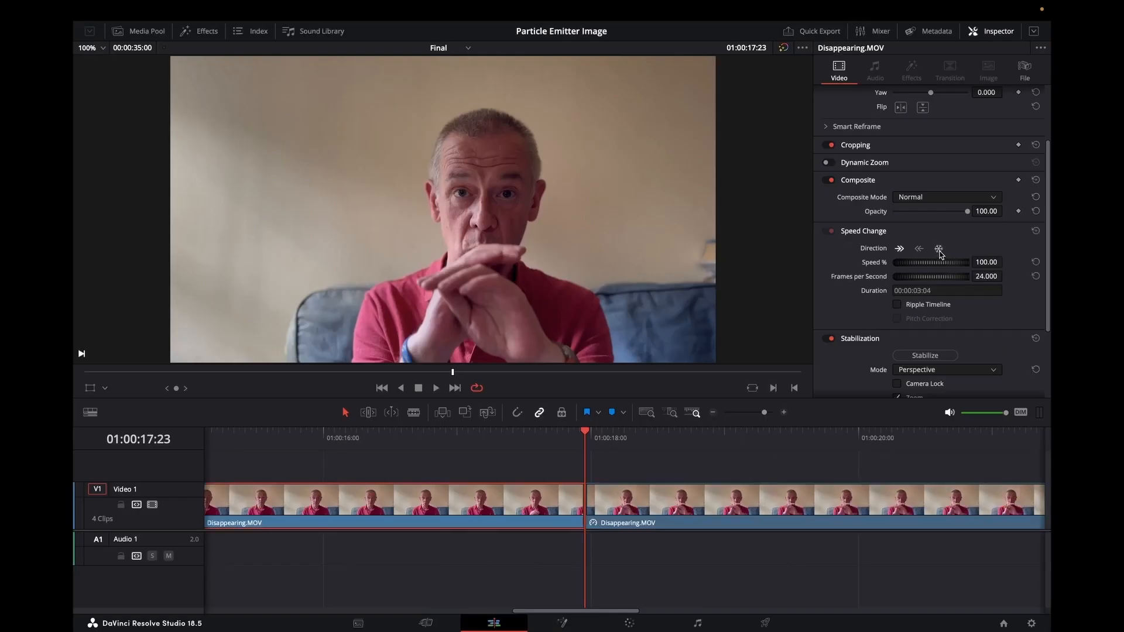
# - Open the frozen part of Disappearing.MOV in Fusion and import the saved dispersal Fusion composition into it
pyautogui.click(610, 507)
pyautogui.moveTo(588, 436); pyautogui.dragTo(646, 448)
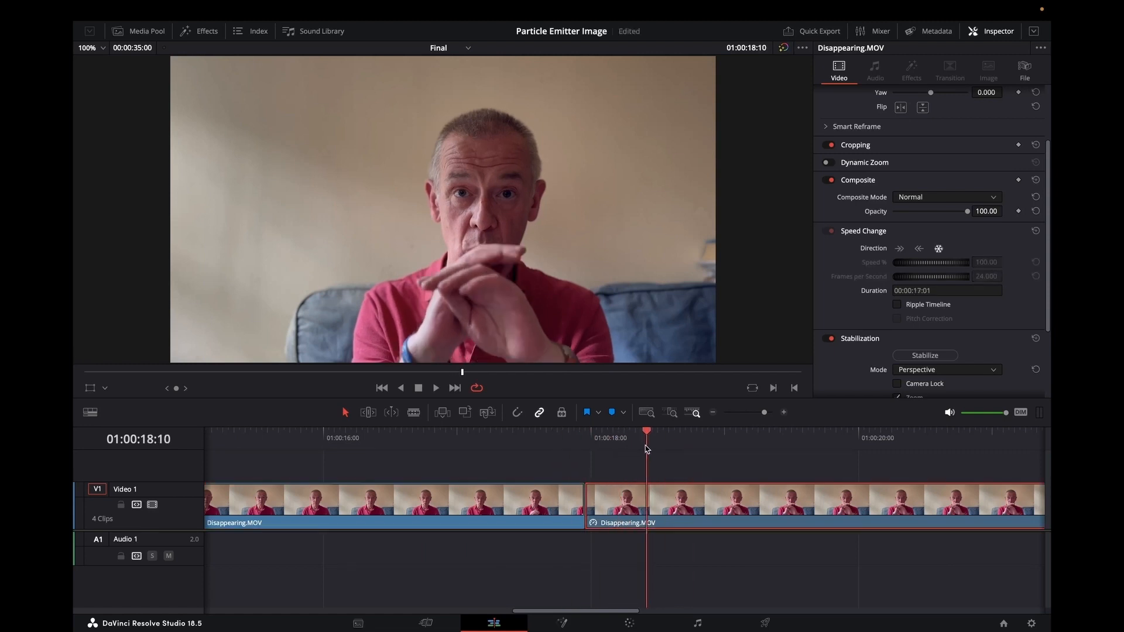
pyautogui.click(561, 625)
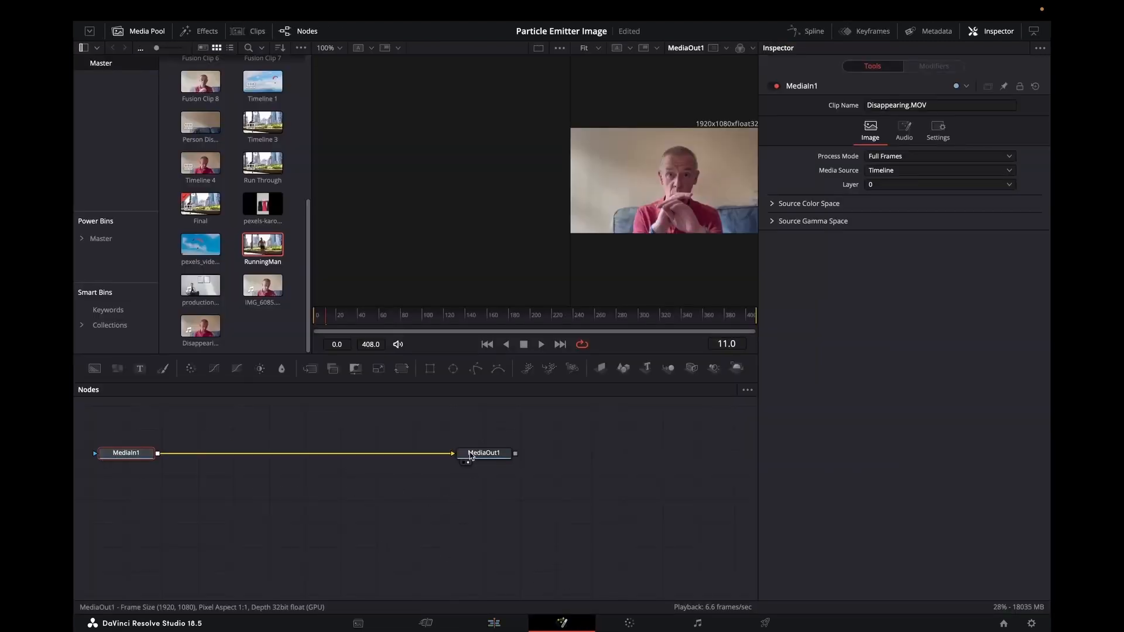
pyautogui.moveTo(470, 456)
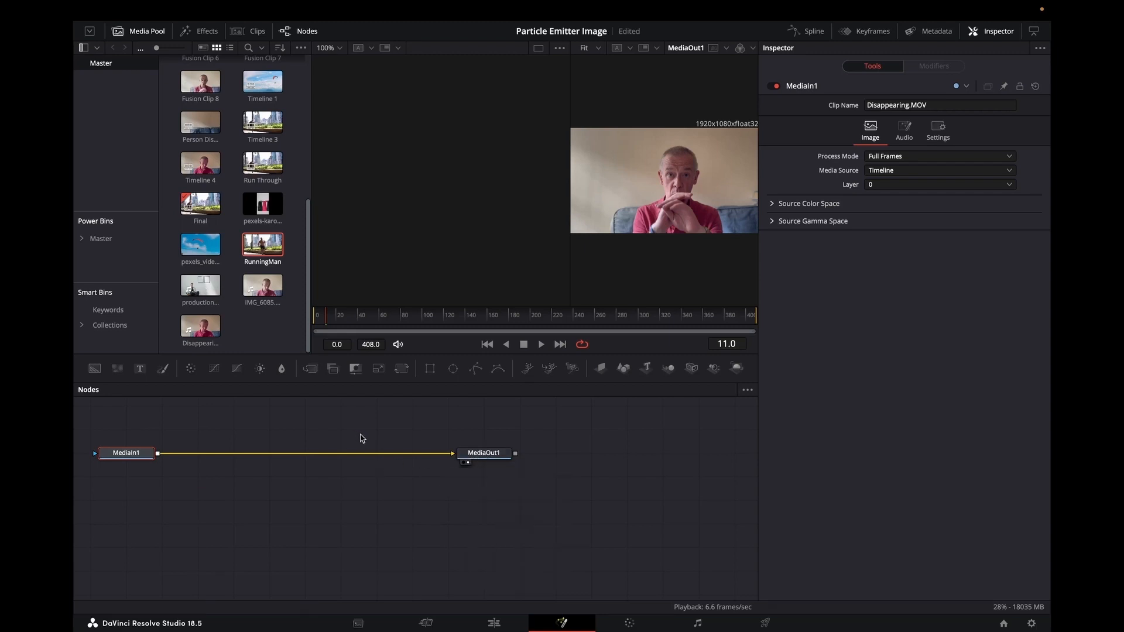
pyautogui.click(183, 11)
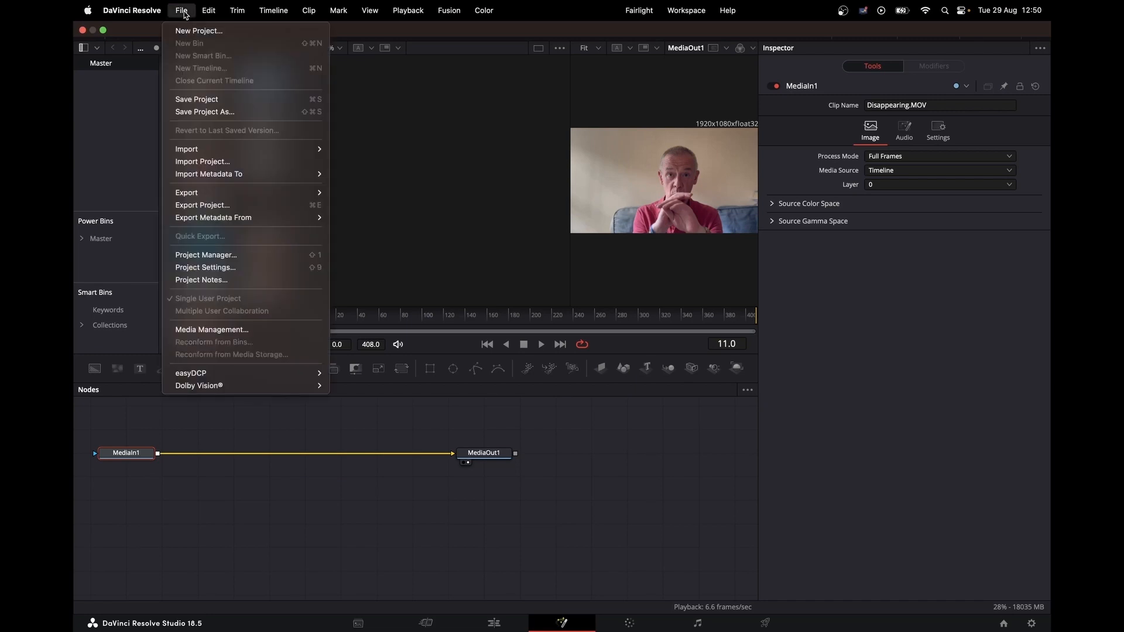
pyautogui.moveTo(203, 150)
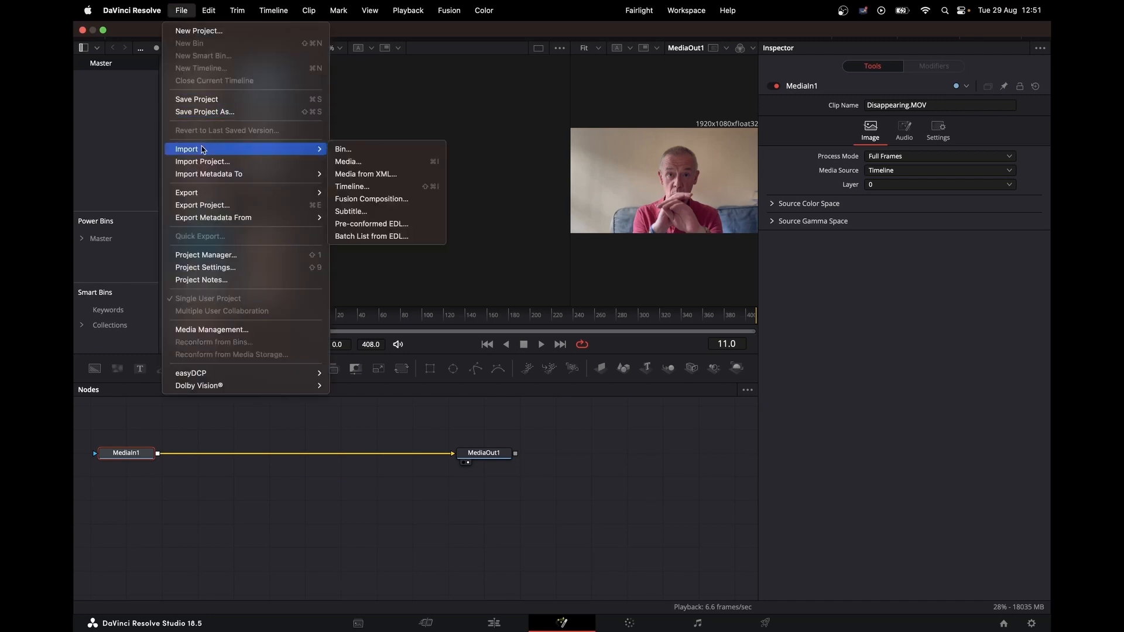
pyautogui.click(363, 200)
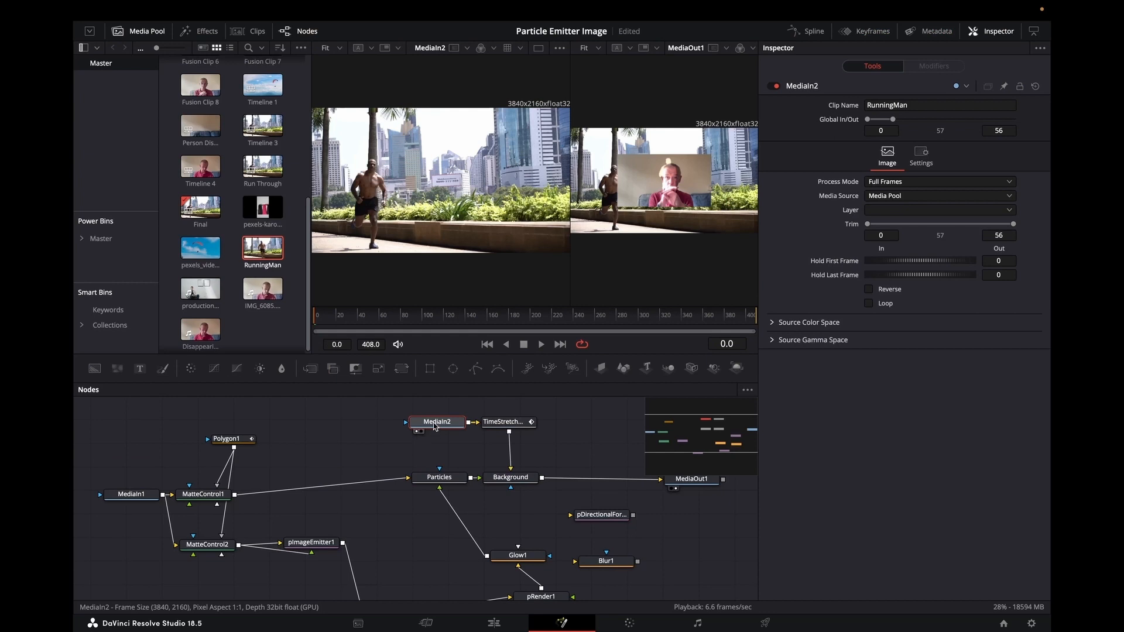
# - Move MediaIn2 away from the Time Stretcher and check which source clips MediaIn1 and MediaIn2 use
pyautogui.moveTo(435, 426); pyautogui.dragTo(381, 427)
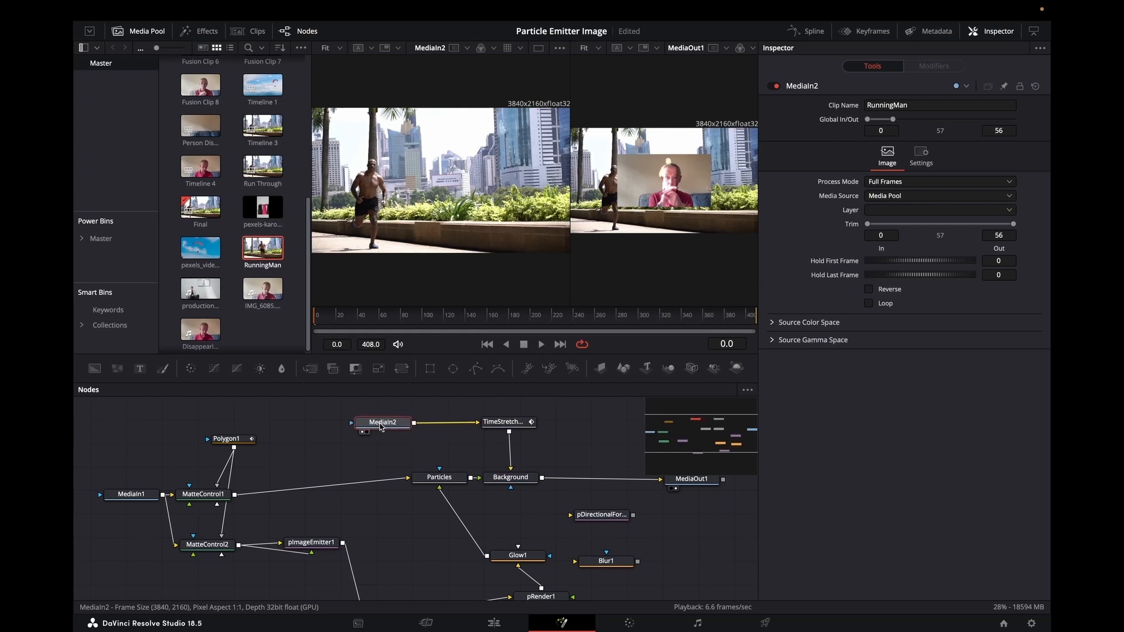
pyautogui.click(146, 498)
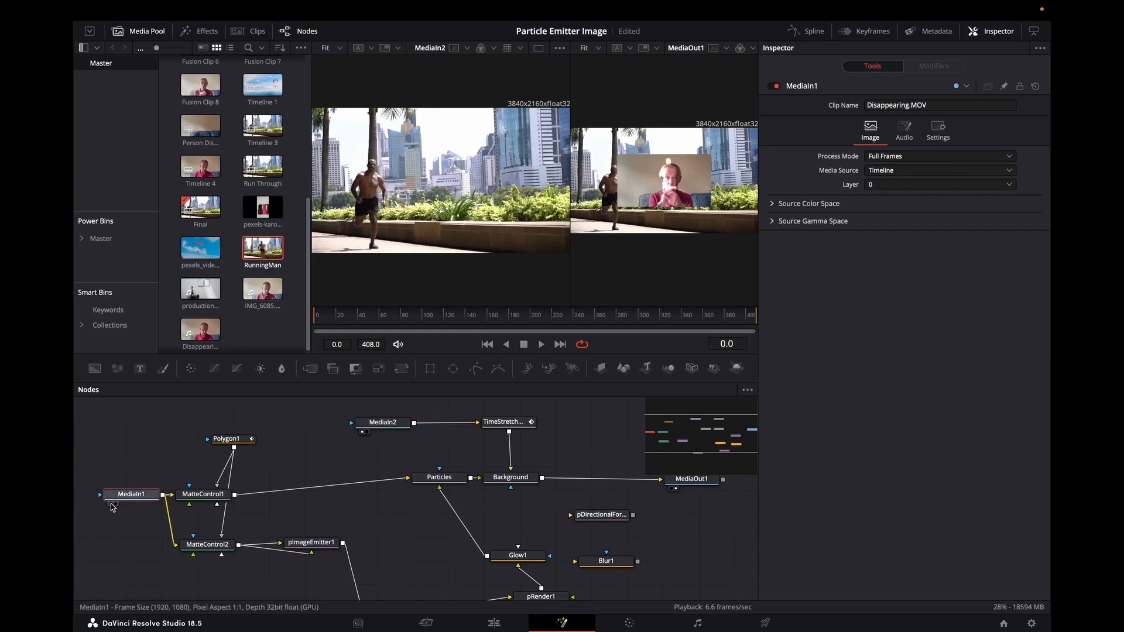
pyautogui.click(111, 505)
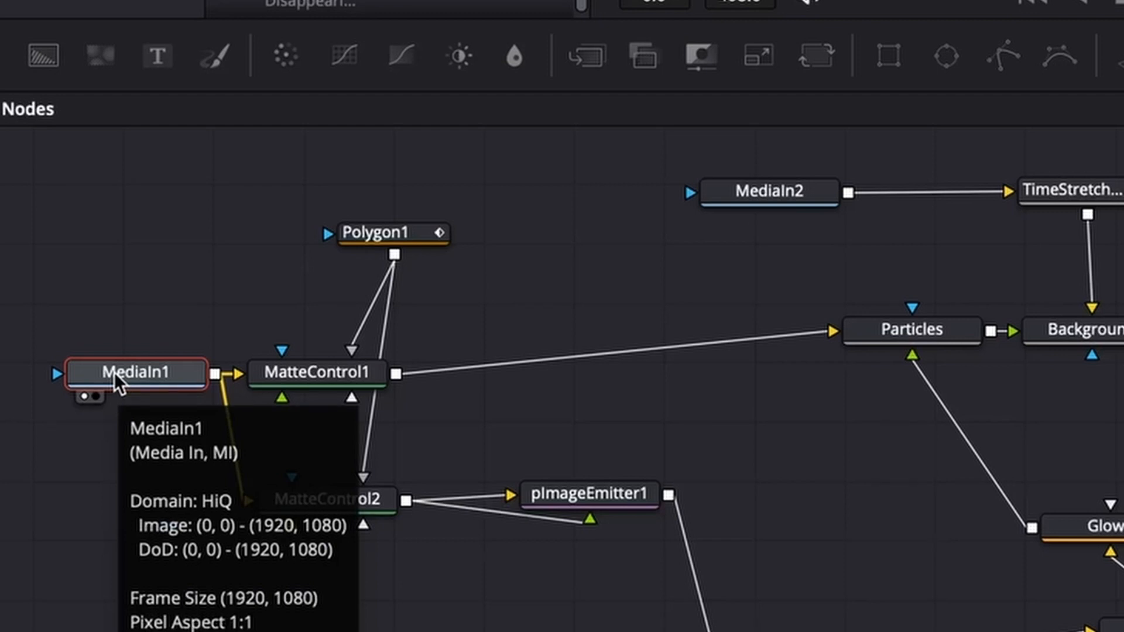
pyautogui.click(781, 196)
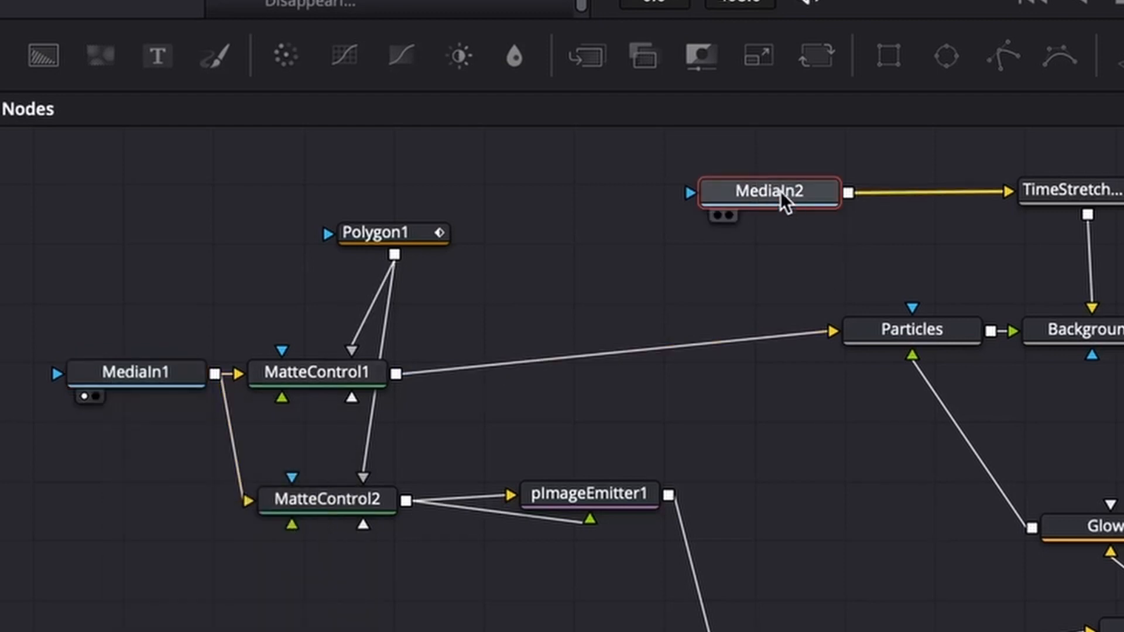
pyautogui.click(718, 216)
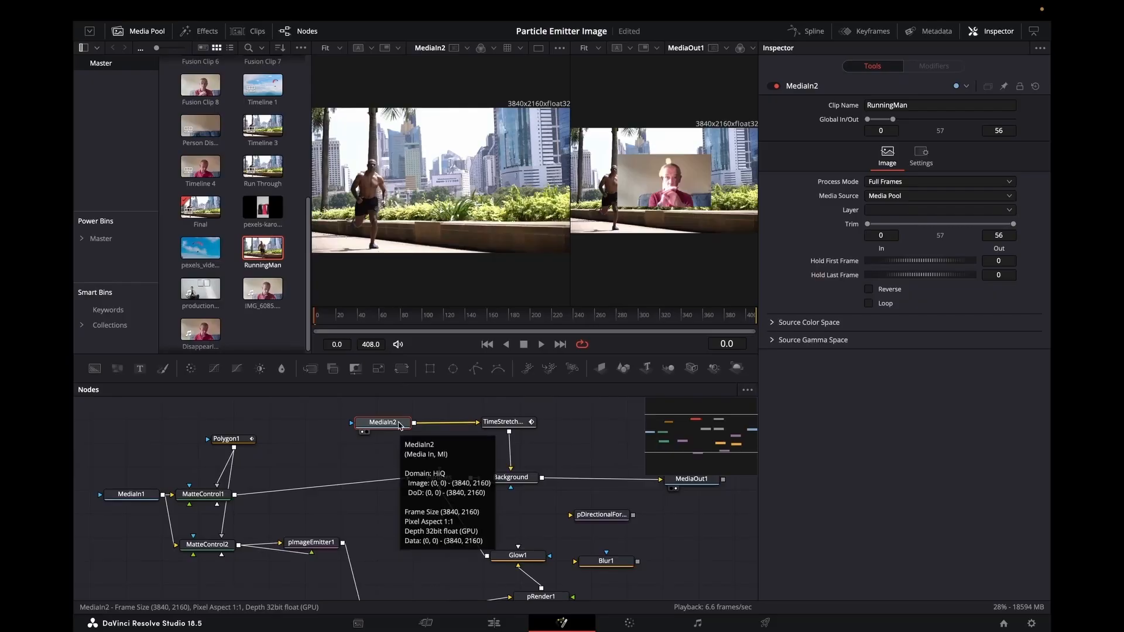
# - Replace the RunningMan MediaIn2 node with the EmptyChair clip and connect it to the Time Stretcher's input
pyautogui.click(456, 424)
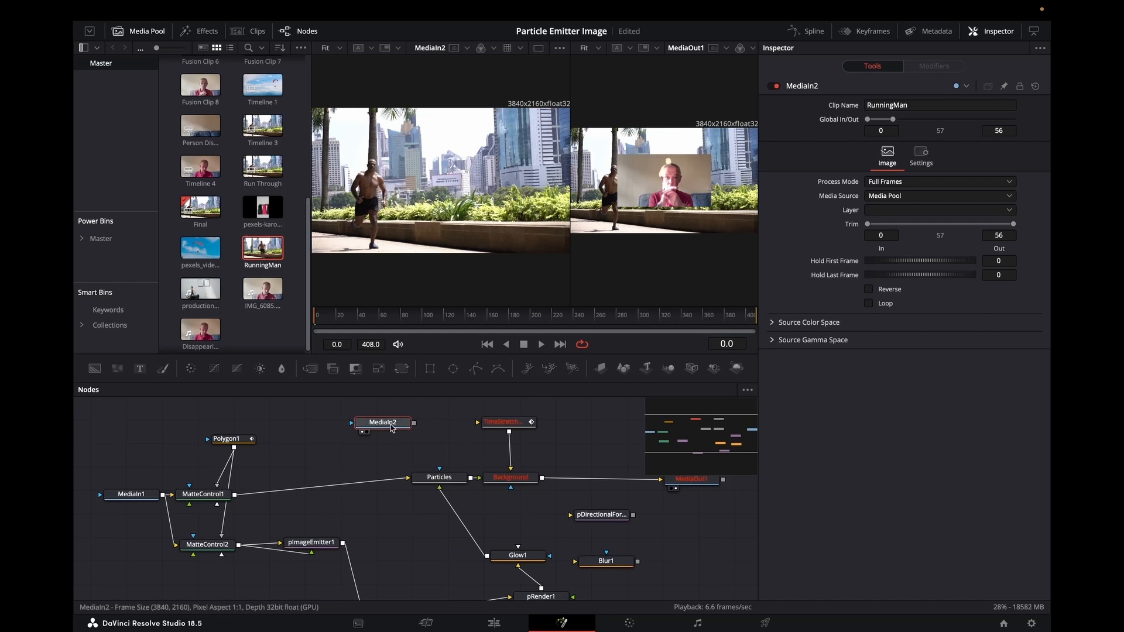
pyautogui.press('Delete')
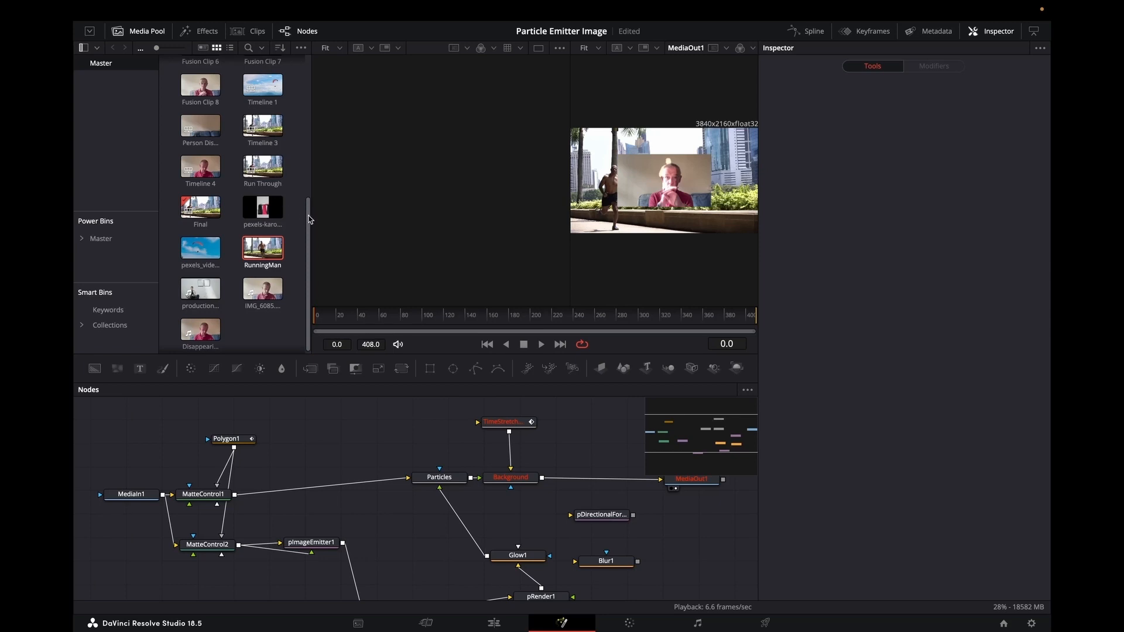
pyautogui.moveTo(310, 219); pyautogui.dragTo(304, 117)
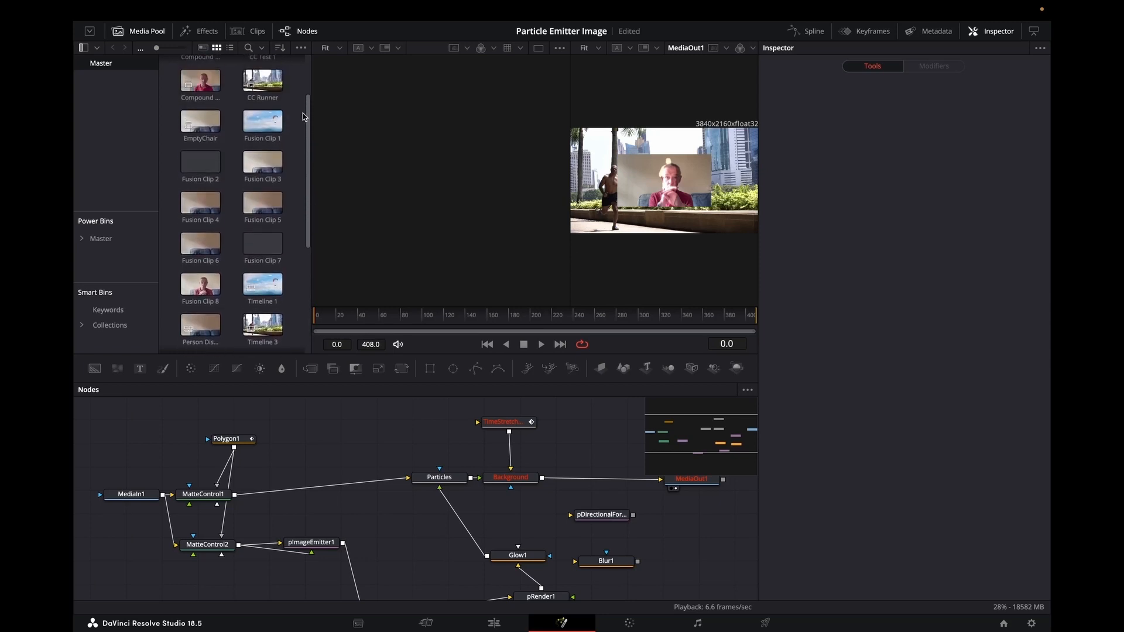
pyautogui.moveTo(201, 121); pyautogui.dragTo(475, 422)
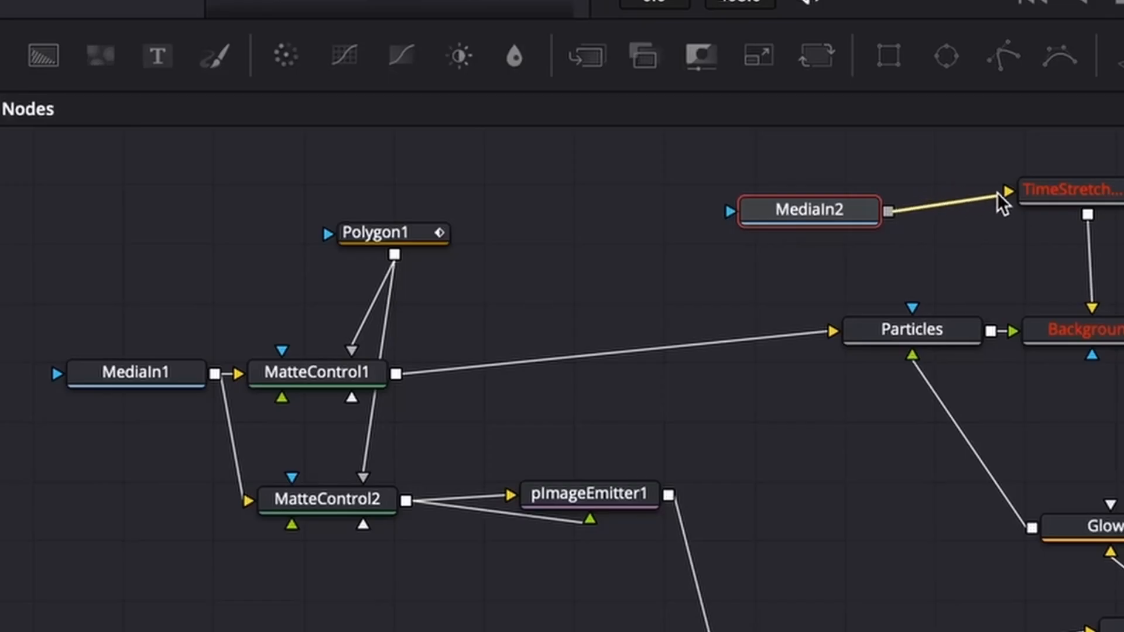
pyautogui.moveTo(996, 192); pyautogui.dragTo(1007, 191)
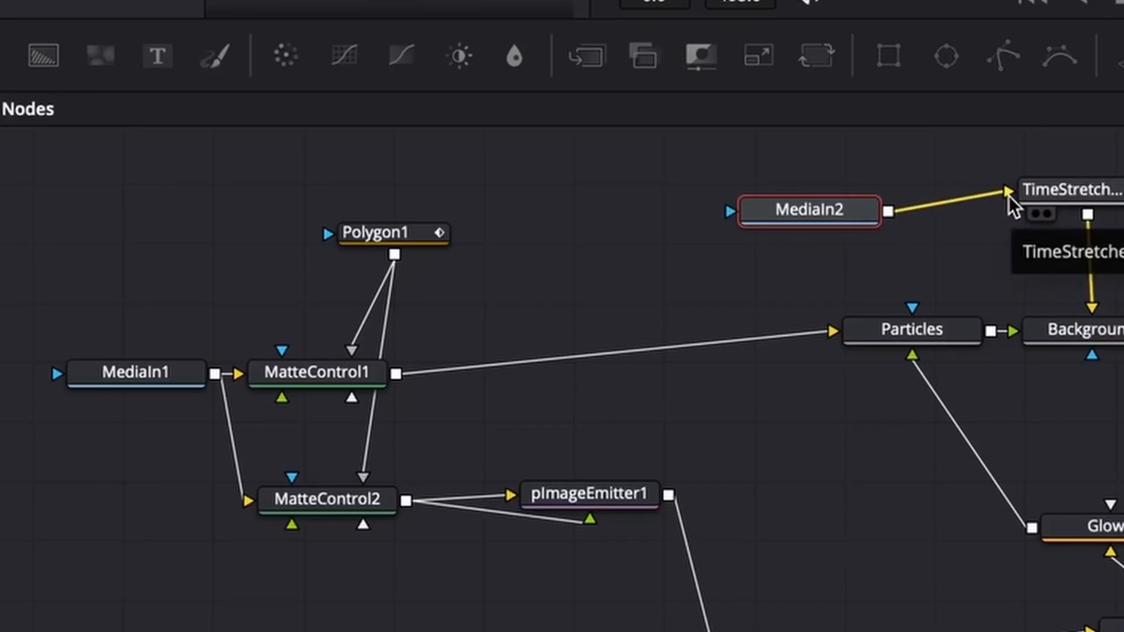
# - Delete the runner-shaped Polygon1 mask and add a new, unconnected Polygon node above the MatteControl nodes
pyautogui.click(390, 235)
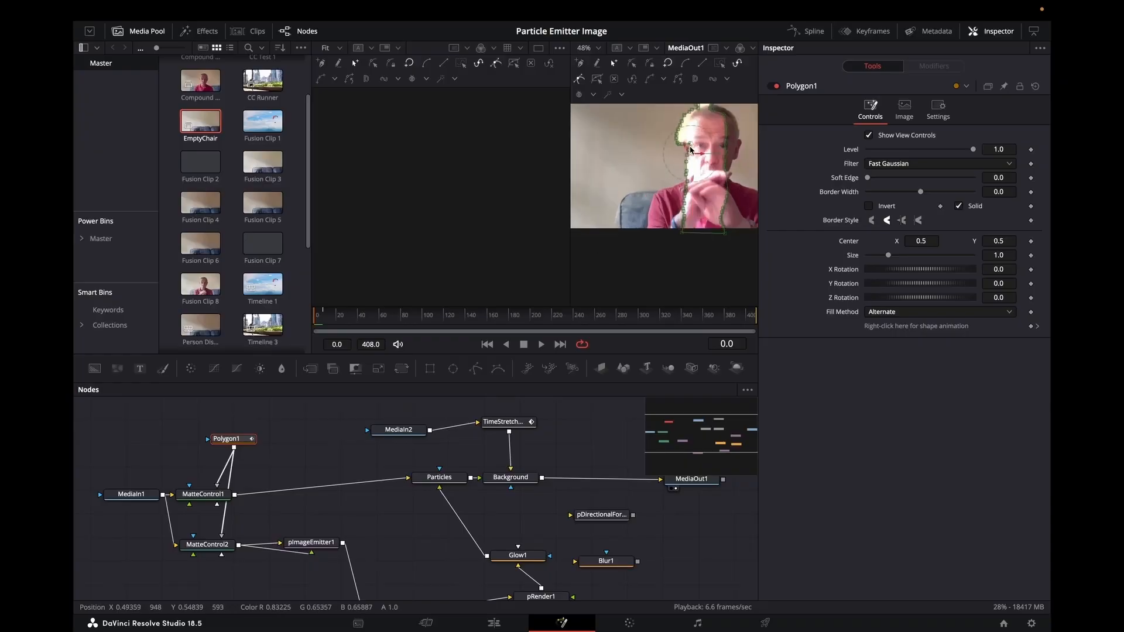
pyautogui.moveTo(690, 150); pyautogui.dragTo(679, 152)
pyautogui.click(686, 152)
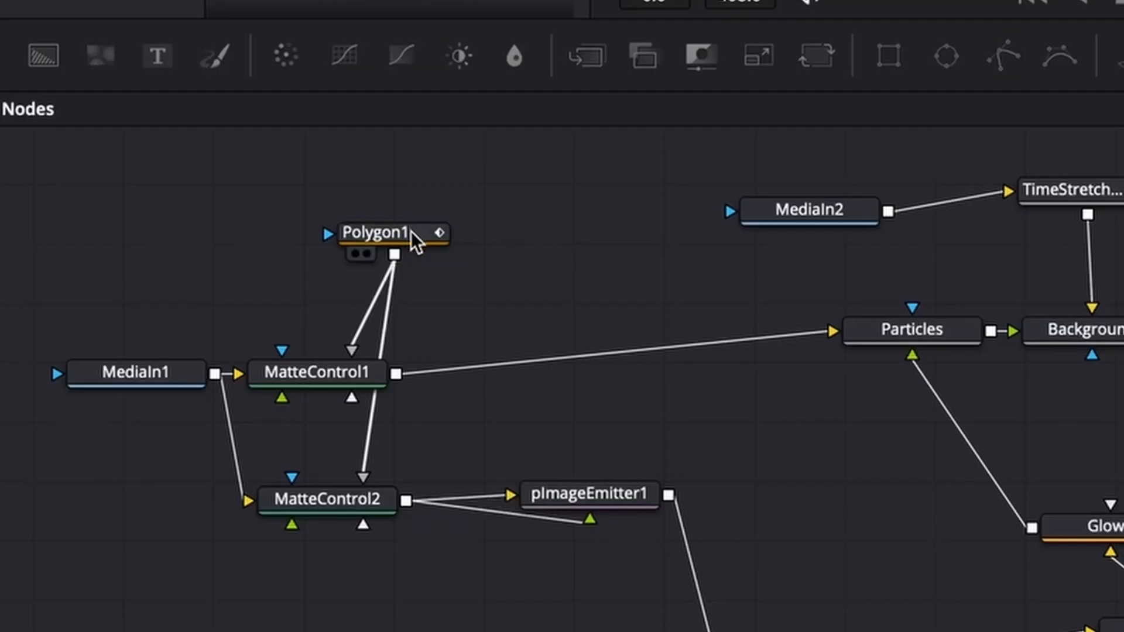
pyautogui.click(416, 239)
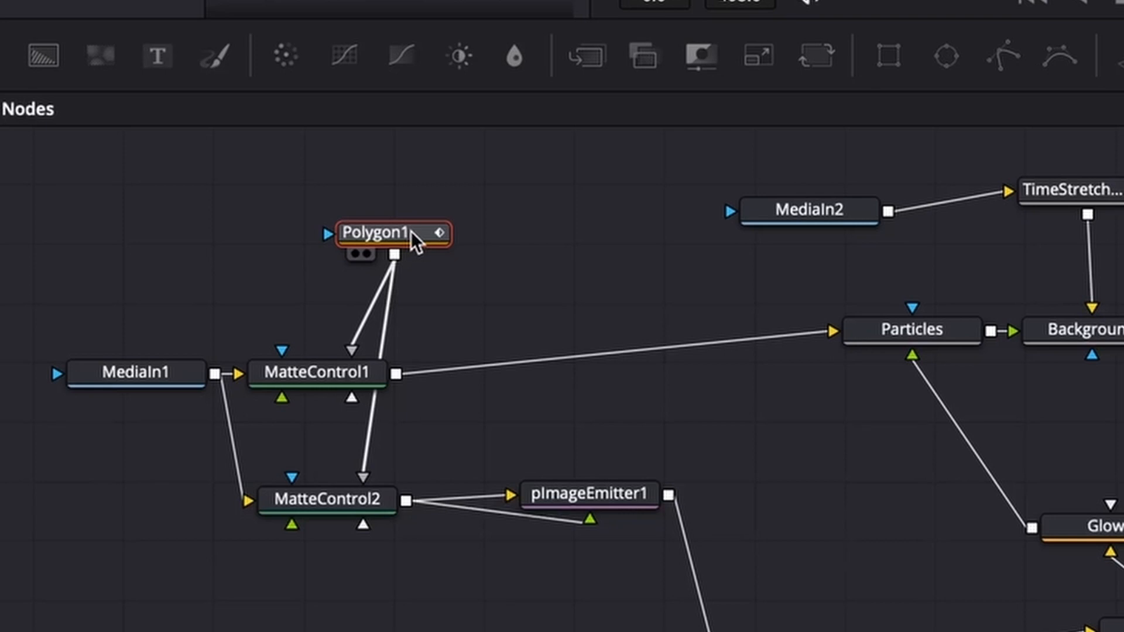
pyautogui.press('Delete')
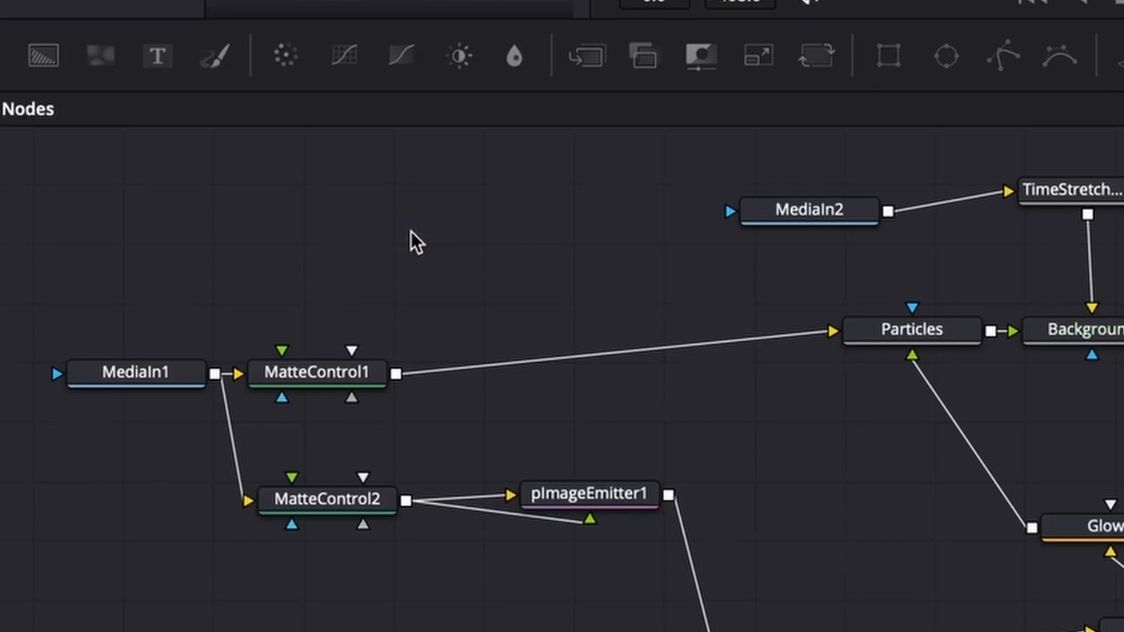
pyautogui.moveTo(1005, 58); pyautogui.dragTo(420, 251)
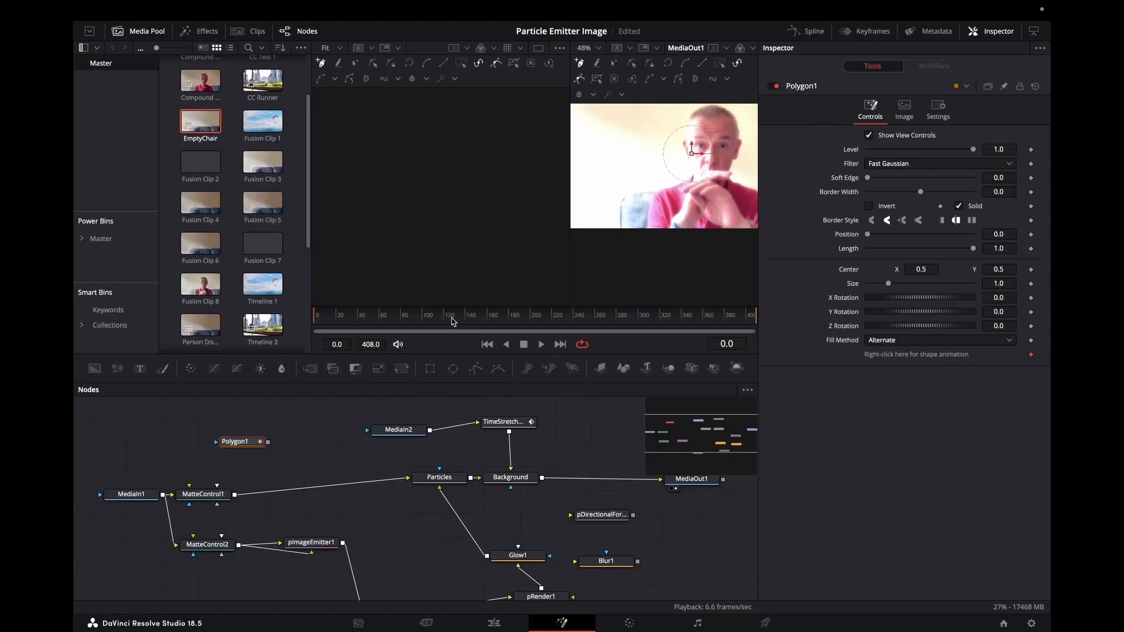
# - At frame 127, draw a closed polygon mask around the seated man's head, shoulders and torso, ending just below the frame
pyautogui.click(451, 321)
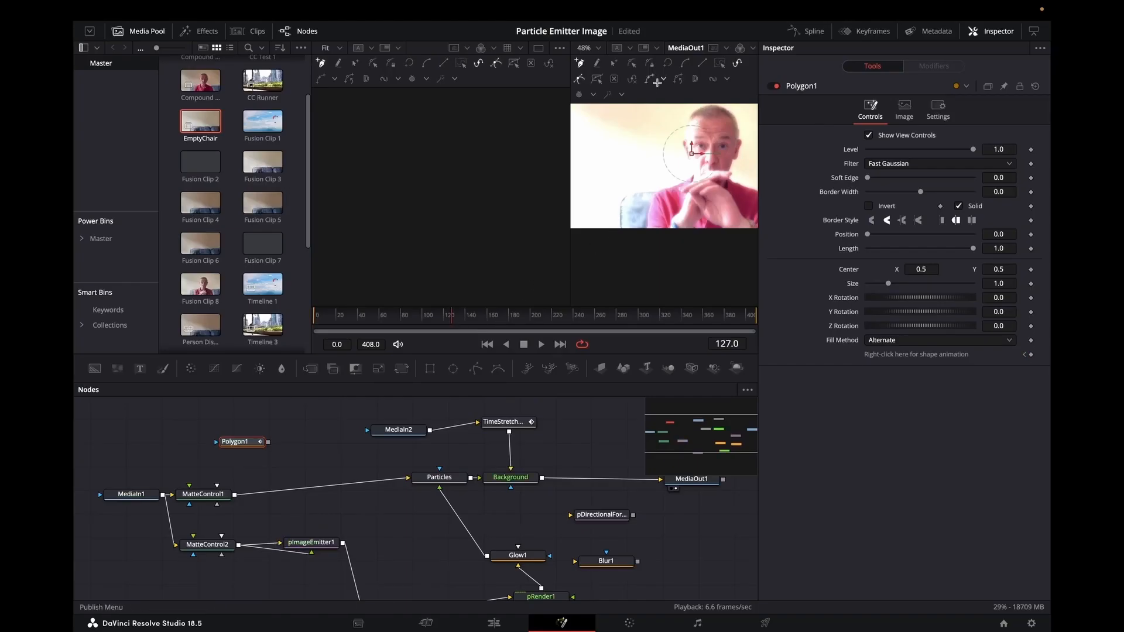
pyautogui.click(156, 32)
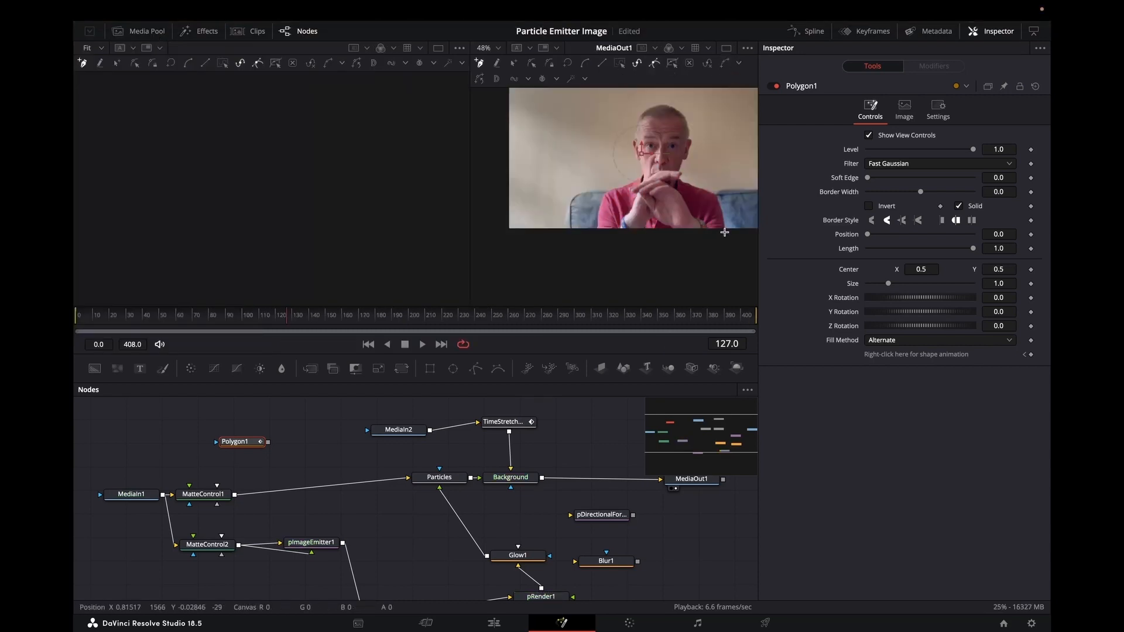
pyautogui.click(725, 233)
pyautogui.click(594, 234)
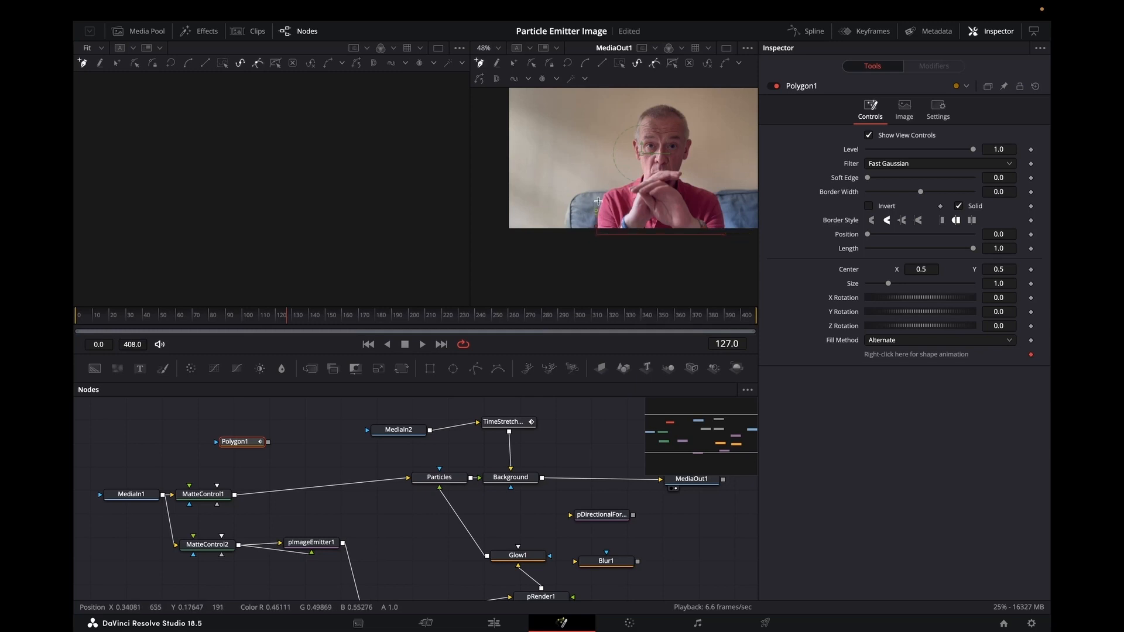
pyautogui.click(620, 183)
pyautogui.click(640, 177)
pyautogui.click(632, 138)
pyautogui.click(633, 130)
pyautogui.click(635, 123)
pyautogui.click(637, 117)
pyautogui.click(652, 106)
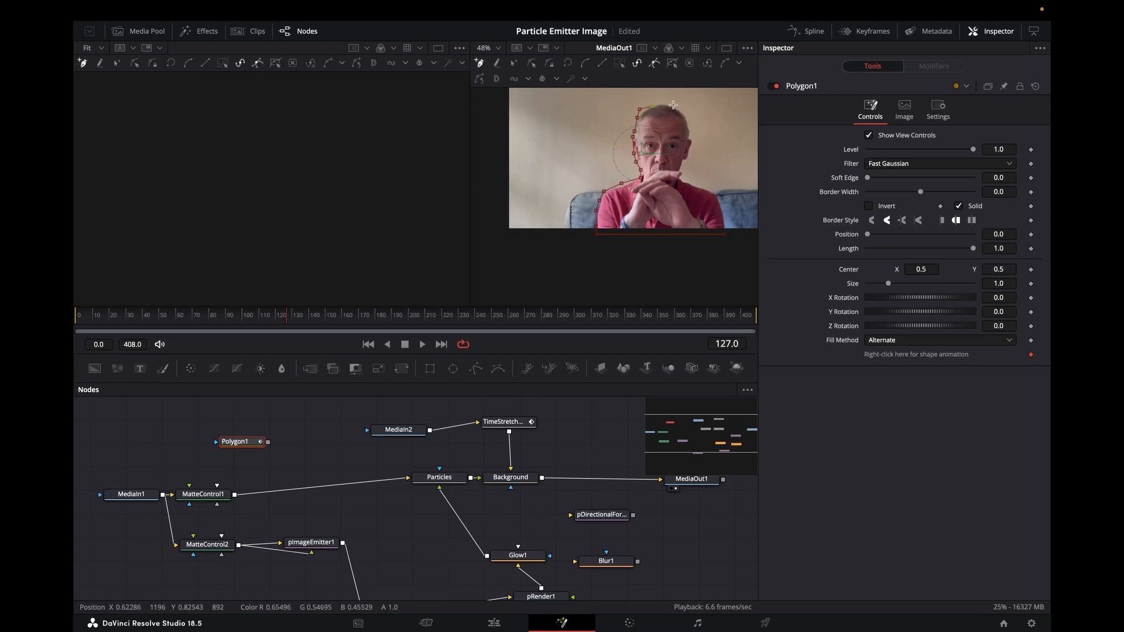
pyautogui.click(694, 128)
pyautogui.click(692, 153)
pyautogui.click(684, 177)
pyautogui.click(700, 185)
pyautogui.click(728, 229)
pyautogui.click(725, 235)
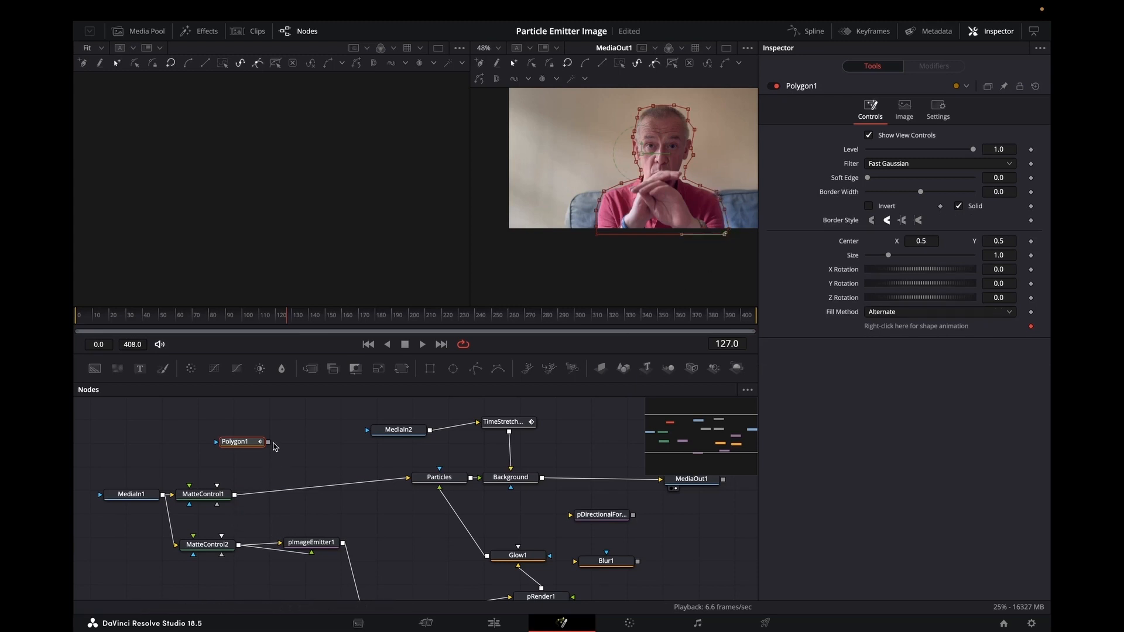
# - Connect the Polygon1 mask to the garbage matte inputs of both MatteControl1 and MatteControl2
pyautogui.moveTo(269, 443); pyautogui.dragTo(223, 504)
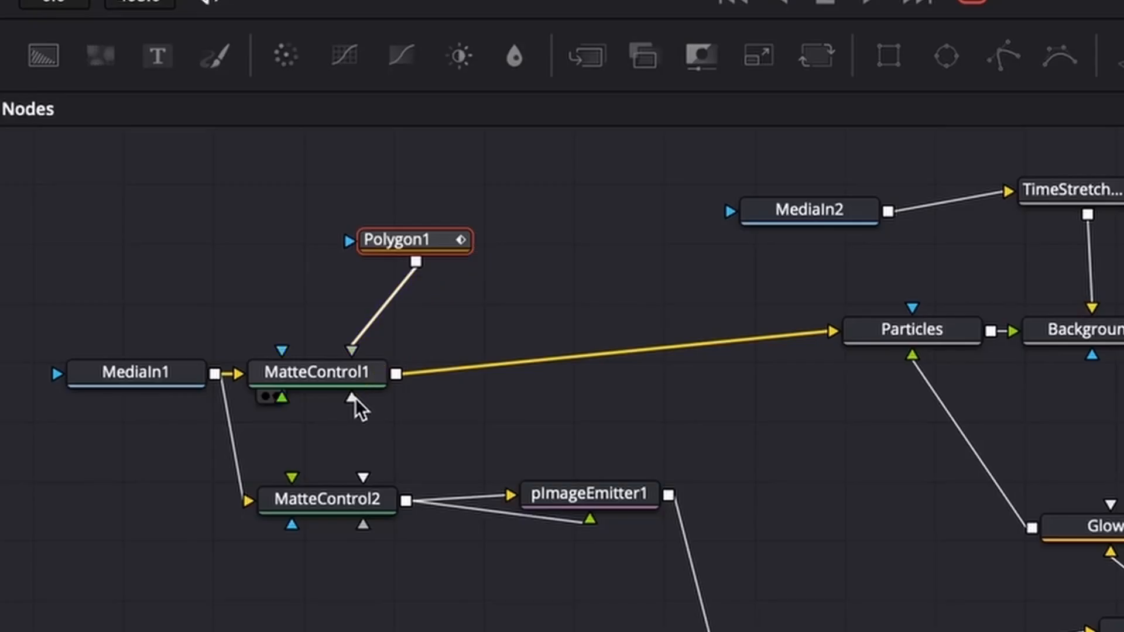
pyautogui.moveTo(416, 262); pyautogui.dragTo(365, 522)
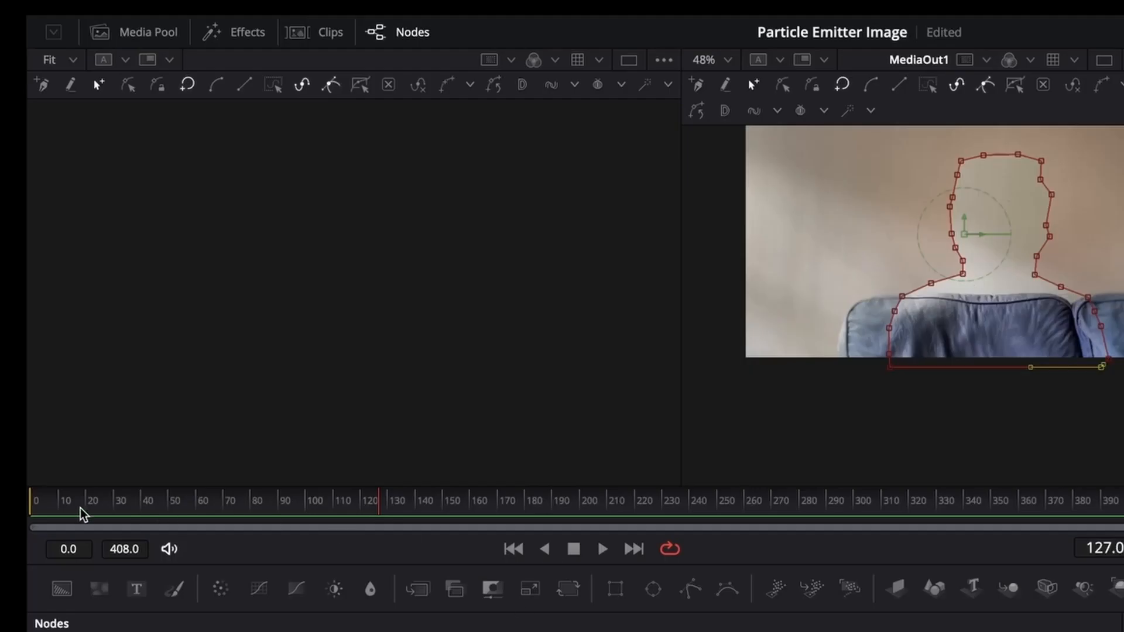
# - Play the composition from frame 4 to preview the seated man dispersing into particles, and stop playback
pyautogui.click(41, 509)
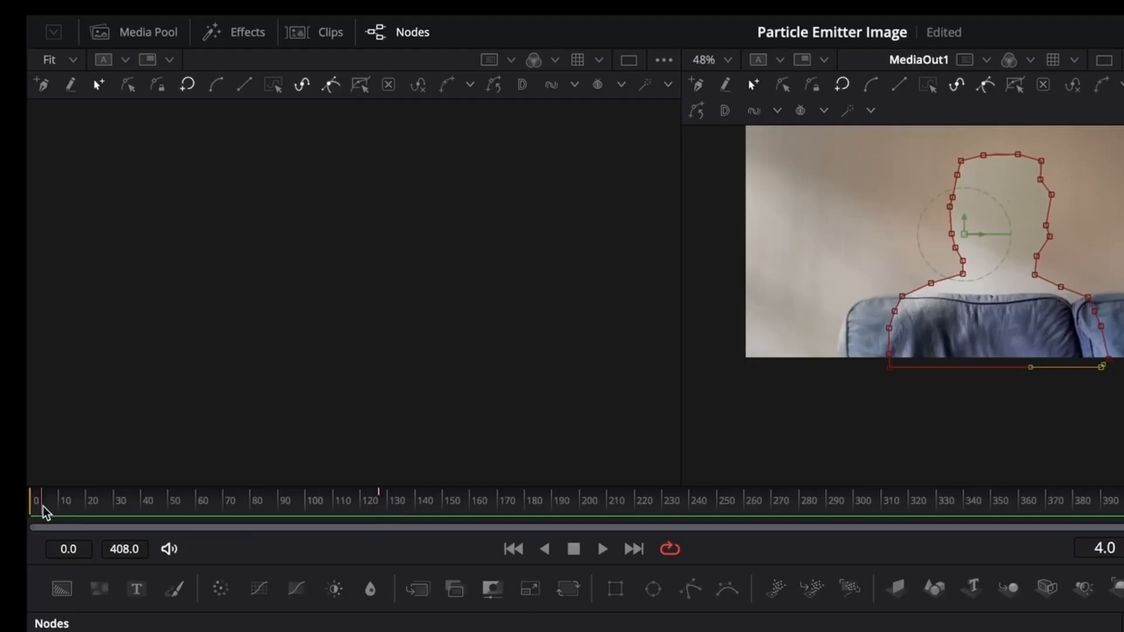
pyautogui.click(609, 549)
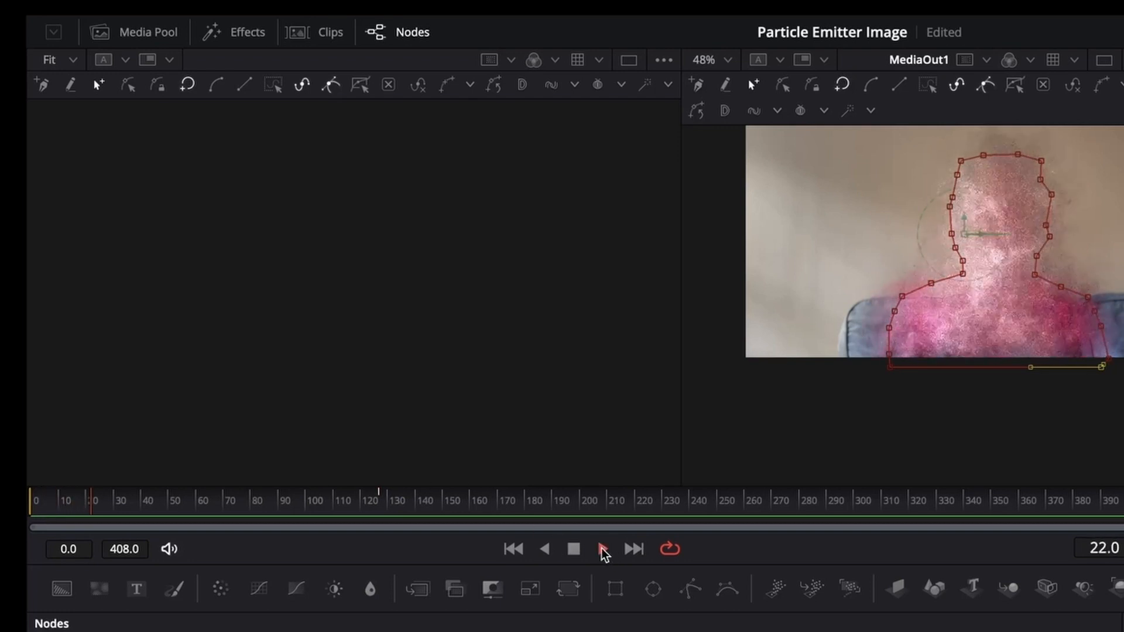
pyautogui.click(575, 550)
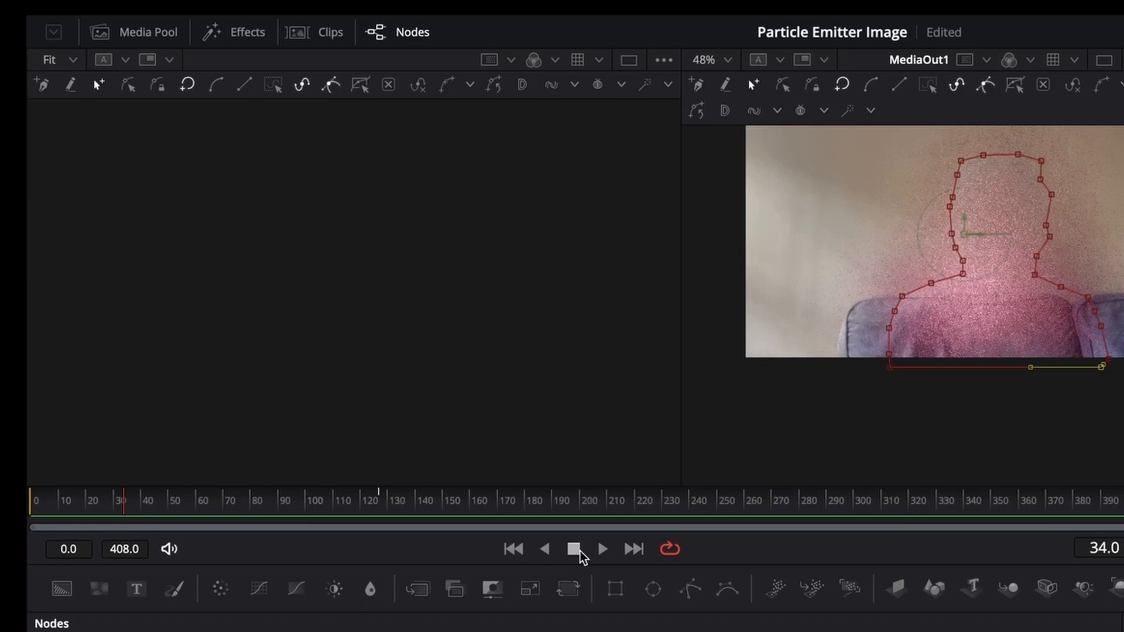
# - Return to the Edit page, view the Disappearing.MOV frame just before the freeze, and go to the first RunningMan clip at 01:00:00:18
pyautogui.click(493, 624)
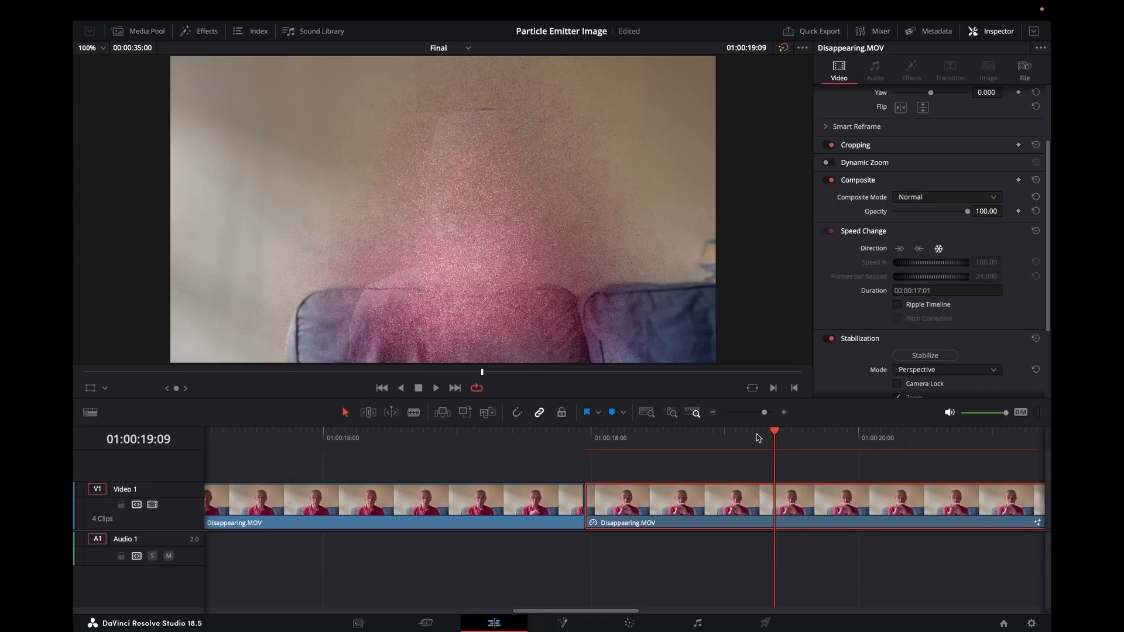
pyautogui.moveTo(775, 433); pyautogui.dragTo(573, 485)
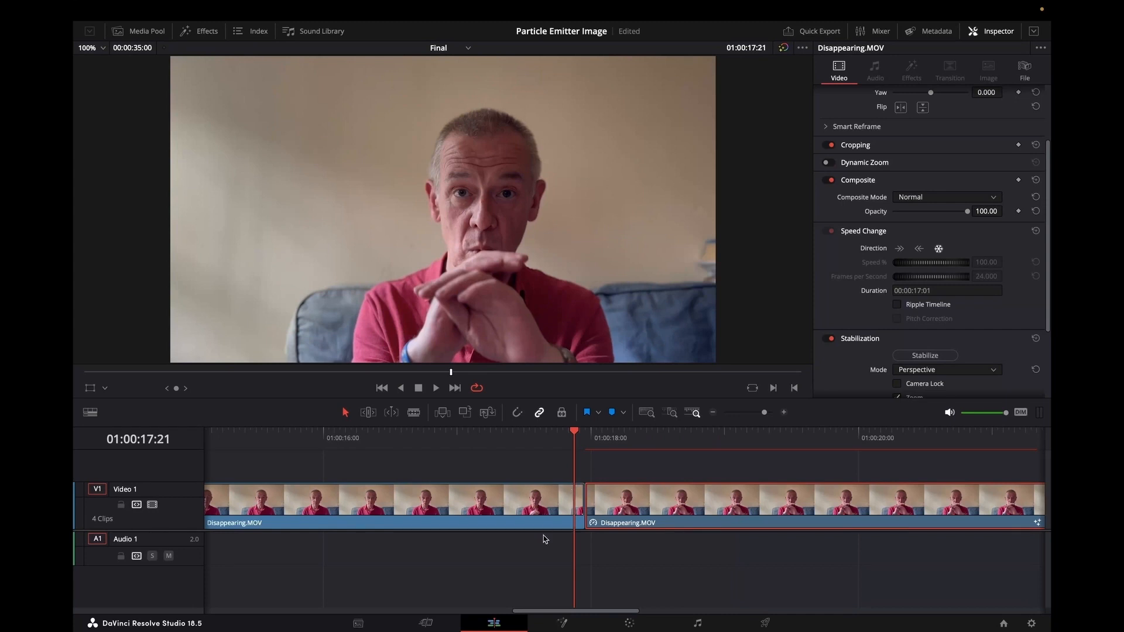
pyautogui.moveTo(544, 611); pyautogui.dragTo(218, 613)
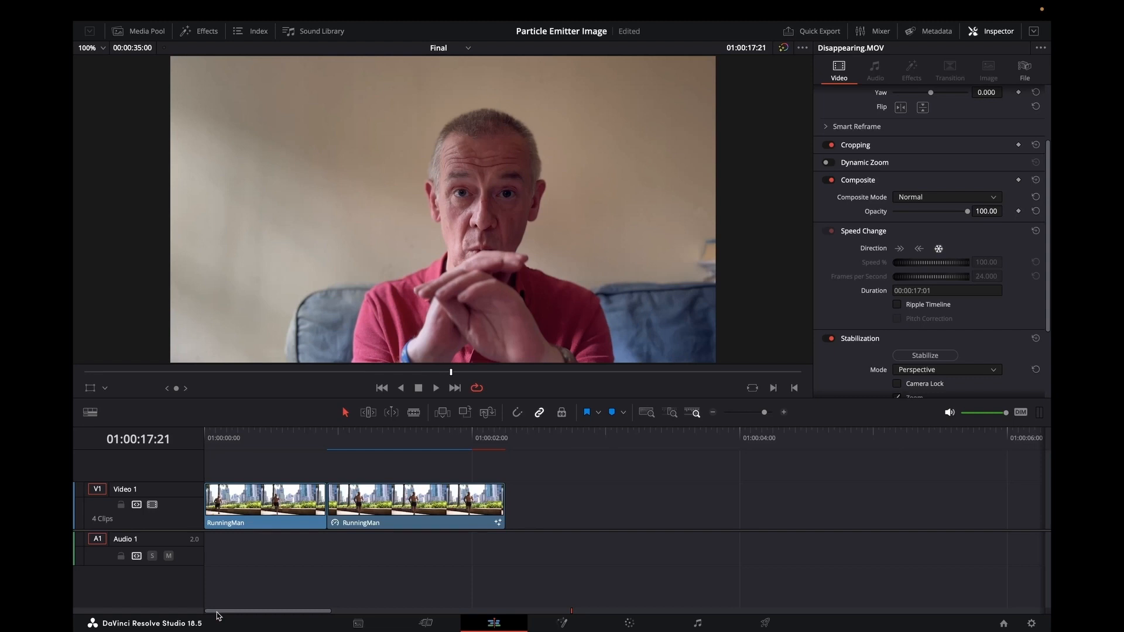
pyautogui.click(303, 448)
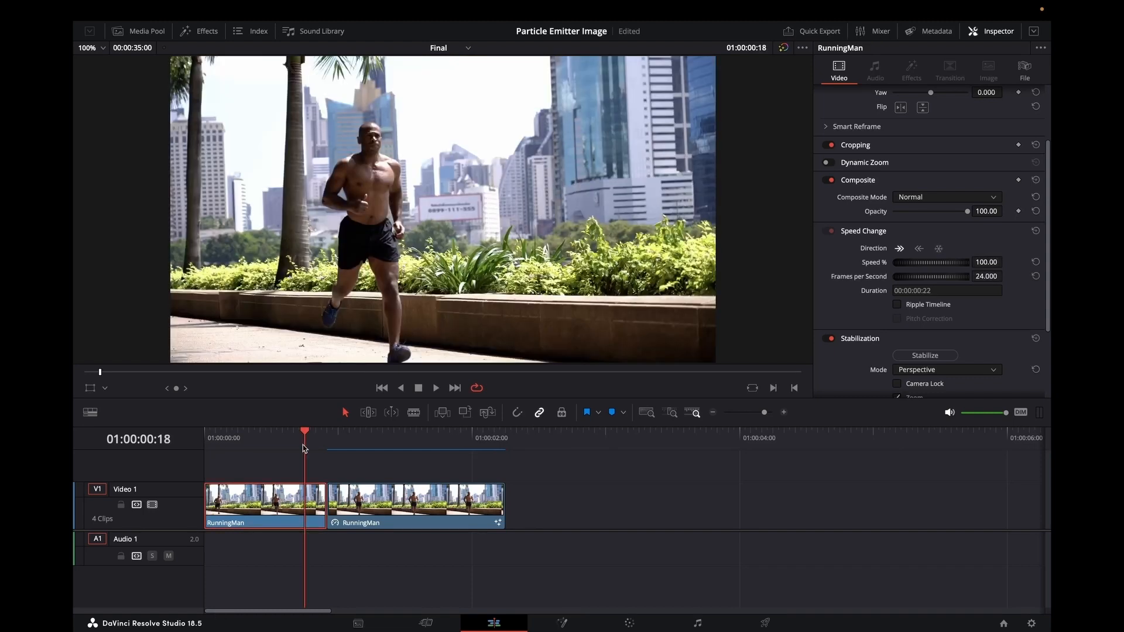